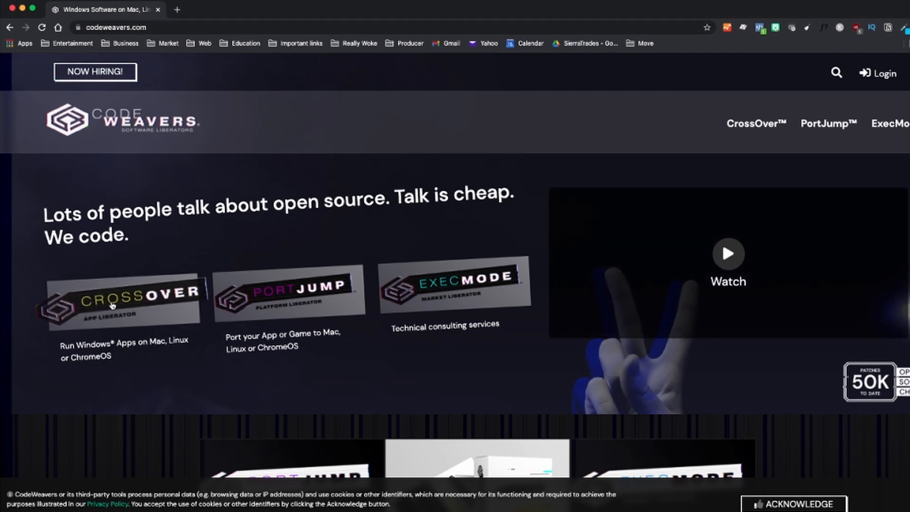
- Go to the CrossOver product page and open the free trial download form
{"action": "left_click", "coordinate": [114, 304]}
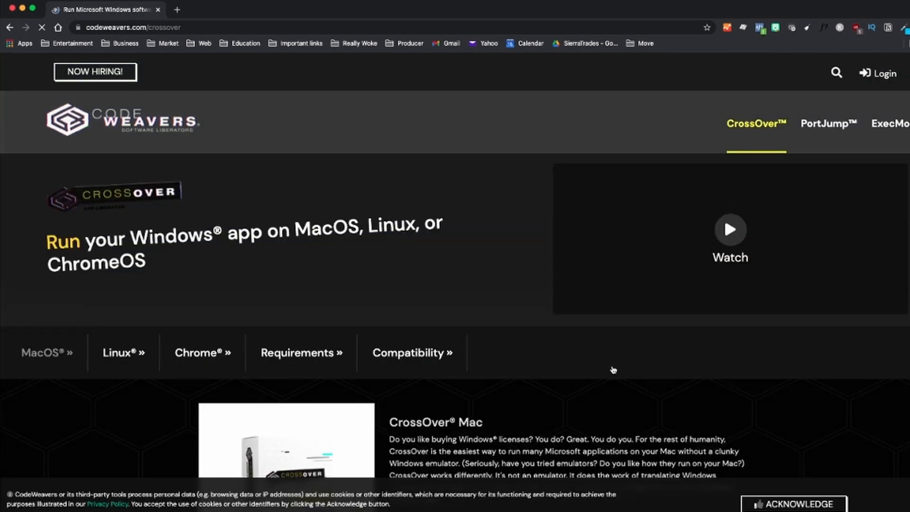
{"action": "scroll", "coordinate": [590, 379], "scroll_direction": "down", "scroll_amount": 4}
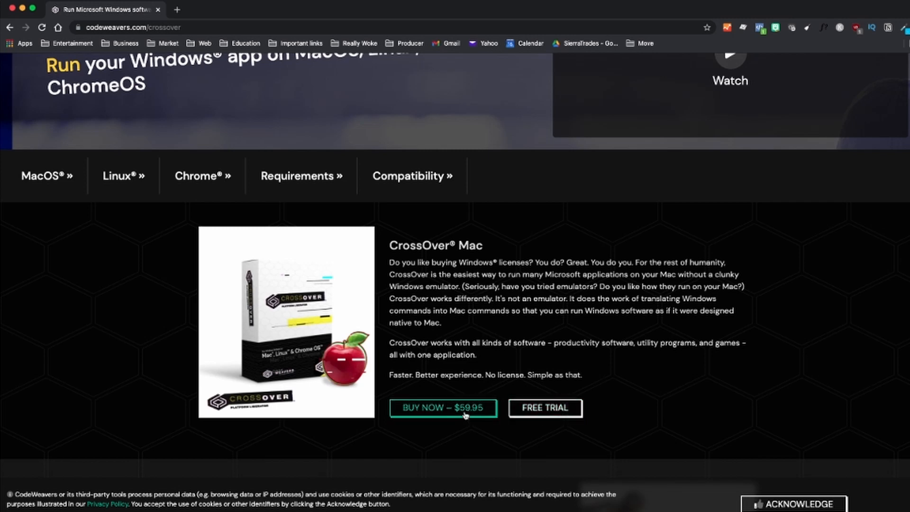
{"action": "left_click", "coordinate": [557, 414]}
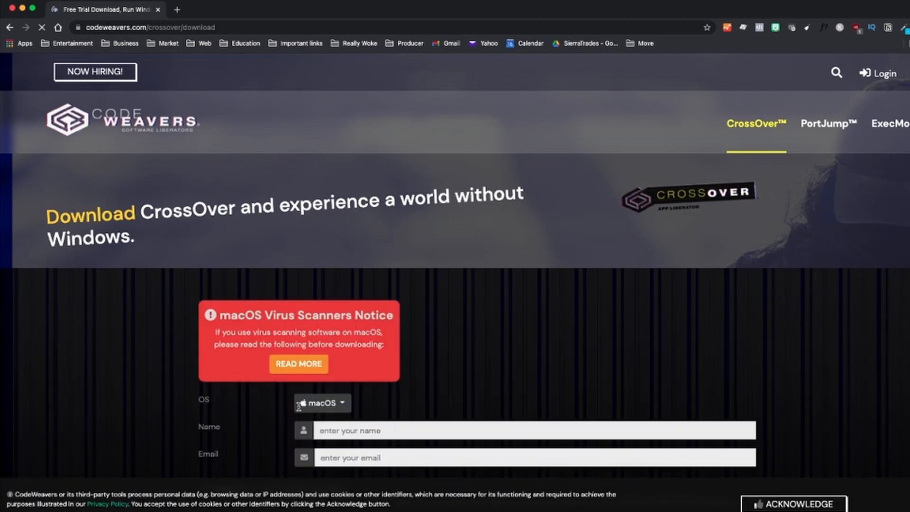
{"action": "scroll", "coordinate": [395, 389], "scroll_direction": "down", "scroll_amount": 4}
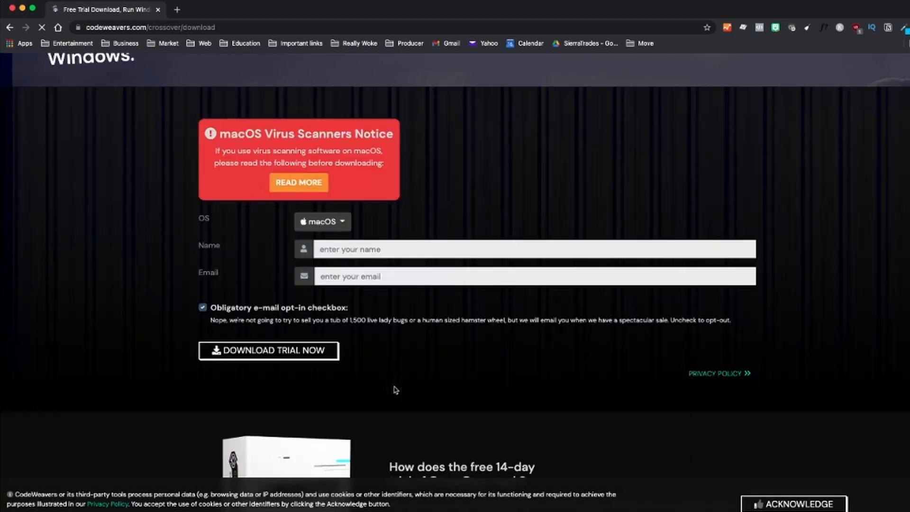
- Check which operating systems the CrossOver trial download form offers
{"action": "left_click", "coordinate": [333, 229]}
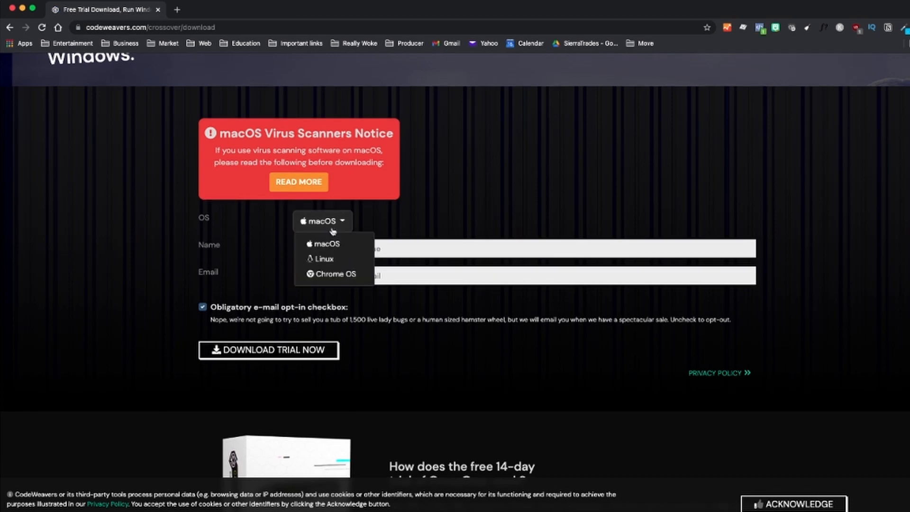
{"action": "left_click", "coordinate": [421, 224]}
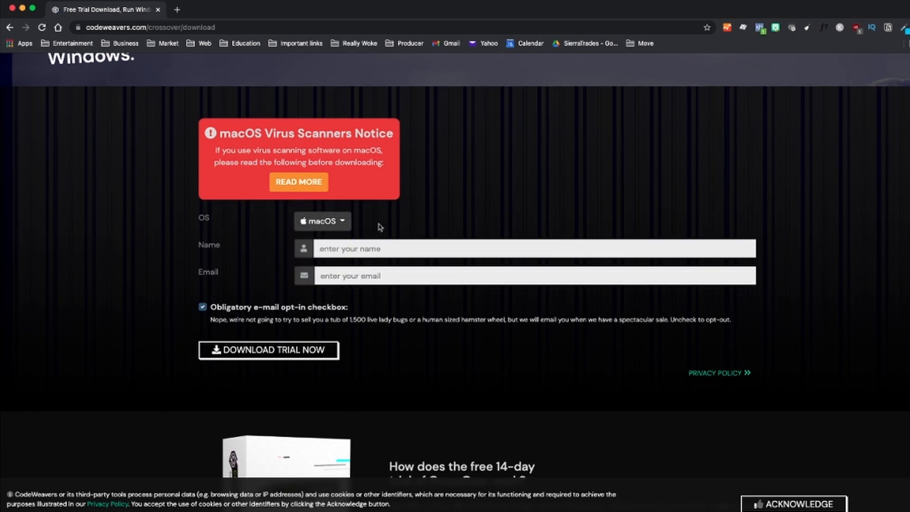
{"action": "left_click", "coordinate": [328, 220]}
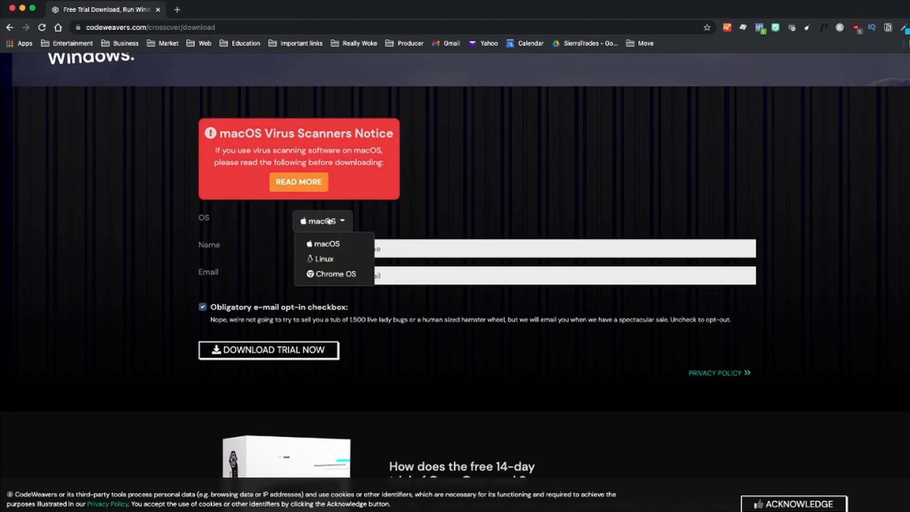
{"action": "left_click", "coordinate": [391, 237]}
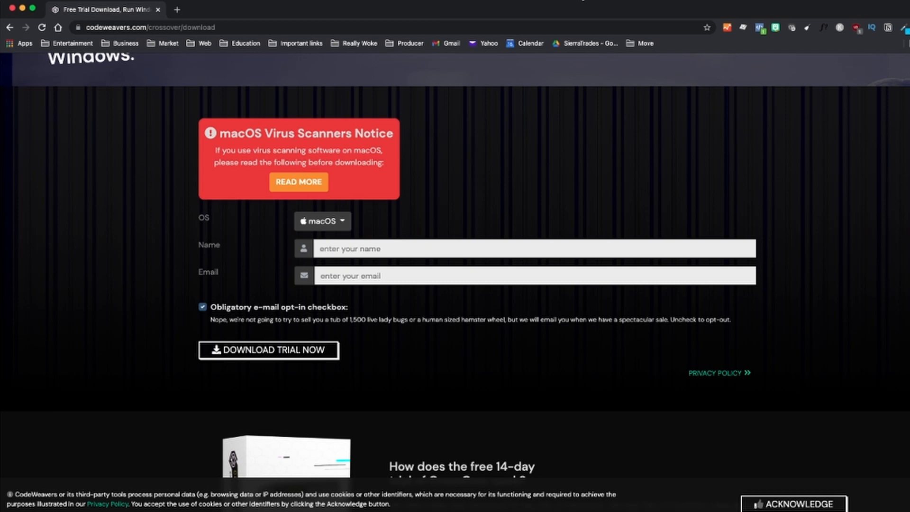
- Open the Avast Security antivirus application
{"action": "left_click", "coordinate": [572, 0]}
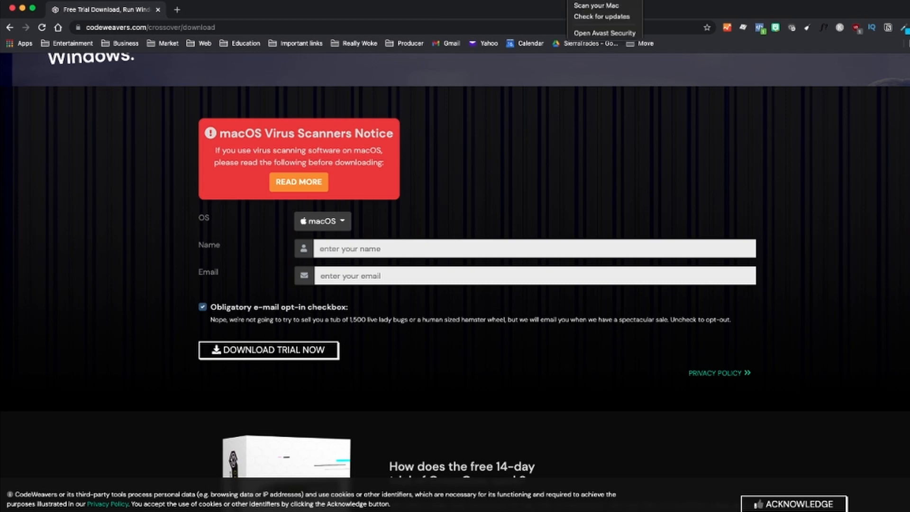
{"action": "left_click", "coordinate": [588, 32]}
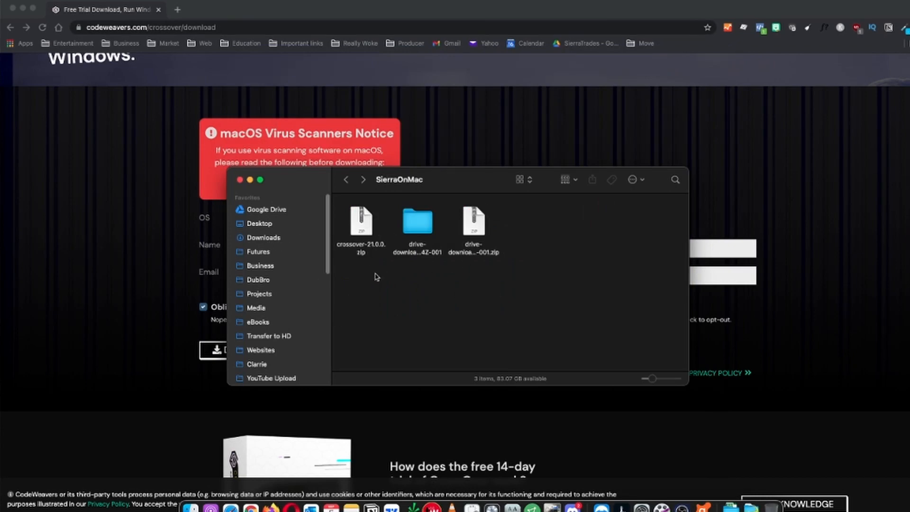
- Extract the crossover-21.0.0.zip archive in the SierraOnMac folder in Finder
{"action": "double_click", "coordinate": [359, 233]}
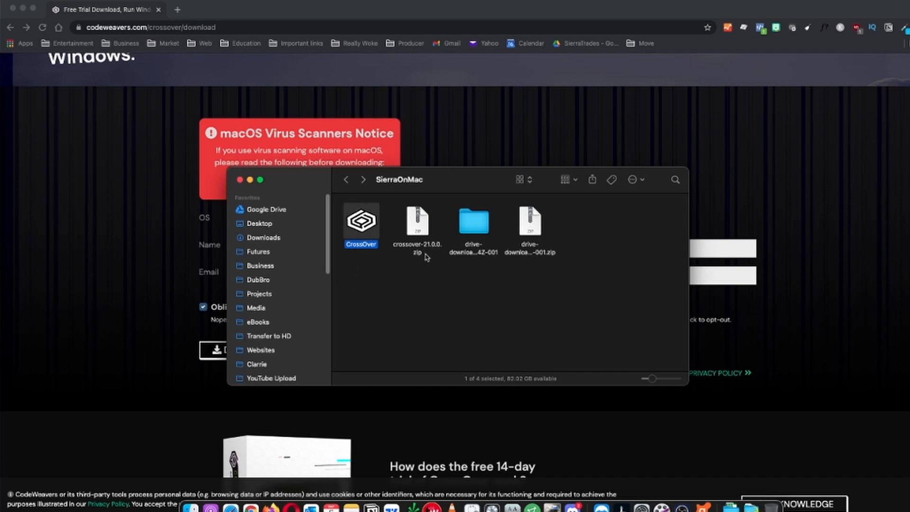
- Open Macintosh HD's Applications folder in a second Finder tab and move the extracted CrossOver app from SierraOnMac into it
{"action": "key", "text": "super+t"}
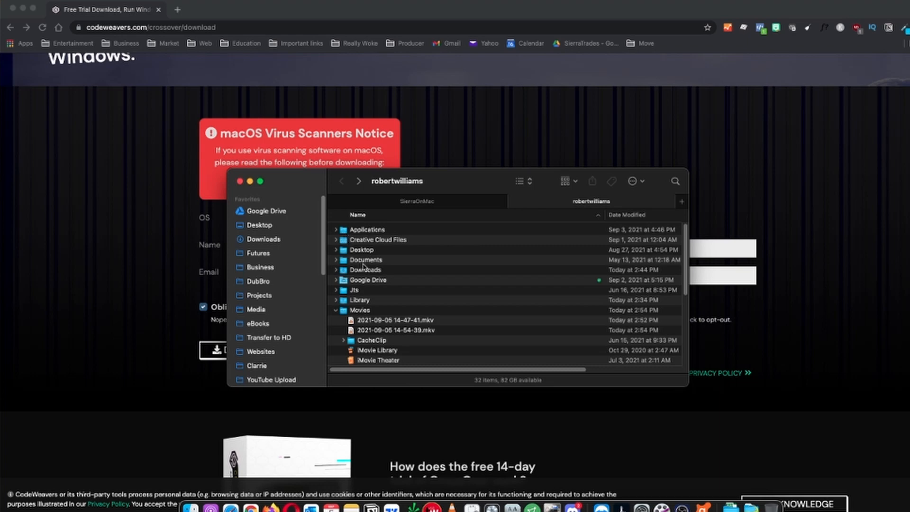
{"action": "scroll", "coordinate": [363, 267], "scroll_direction": "down", "scroll_amount": 10}
{"action": "scroll", "coordinate": [275, 337], "scroll_direction": "down", "scroll_amount": 5}
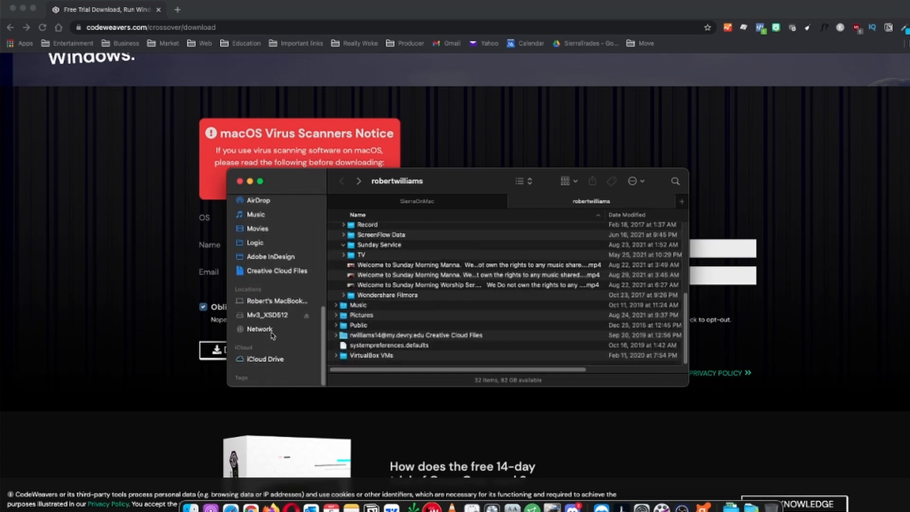
{"action": "left_click", "coordinate": [275, 304]}
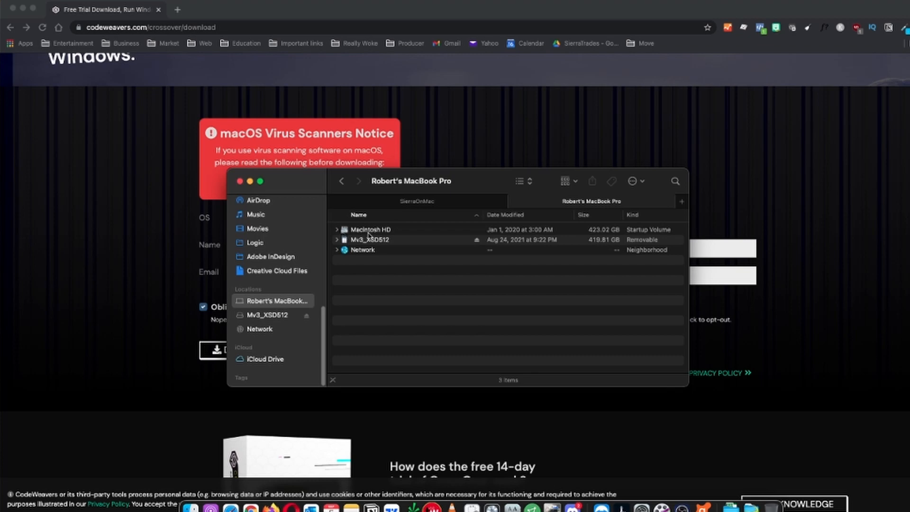
{"action": "left_click", "coordinate": [337, 230]}
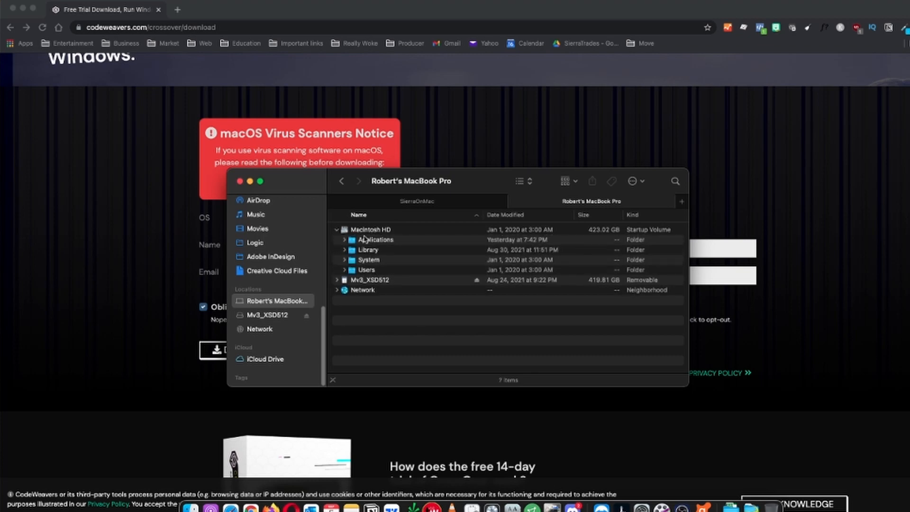
{"action": "left_click", "coordinate": [352, 244]}
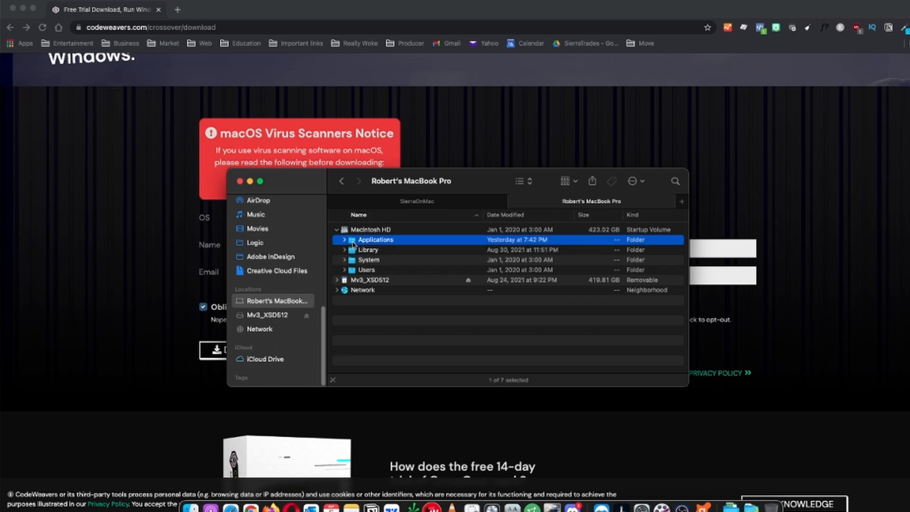
{"action": "double_click", "coordinate": [353, 243]}
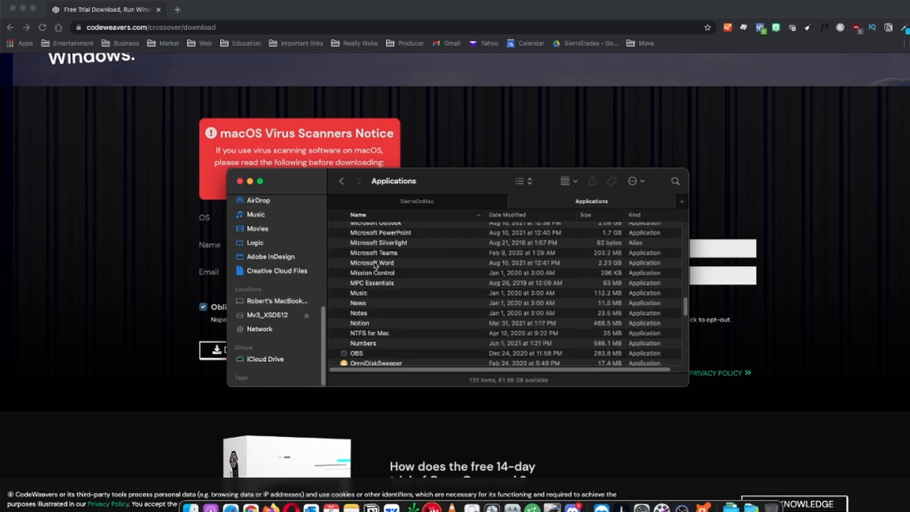
{"action": "scroll", "coordinate": [436, 279], "scroll_direction": "up", "scroll_amount": 15}
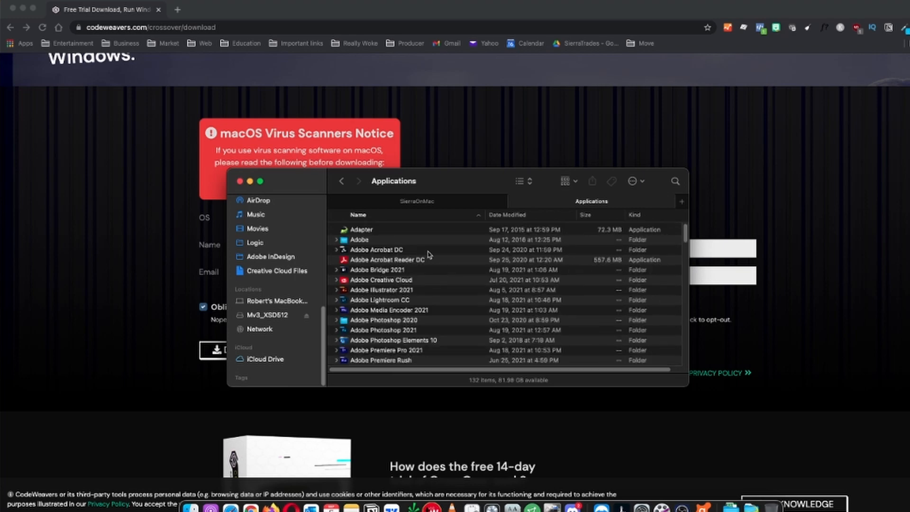
{"action": "scroll", "coordinate": [429, 258], "scroll_direction": "down", "scroll_amount": 5}
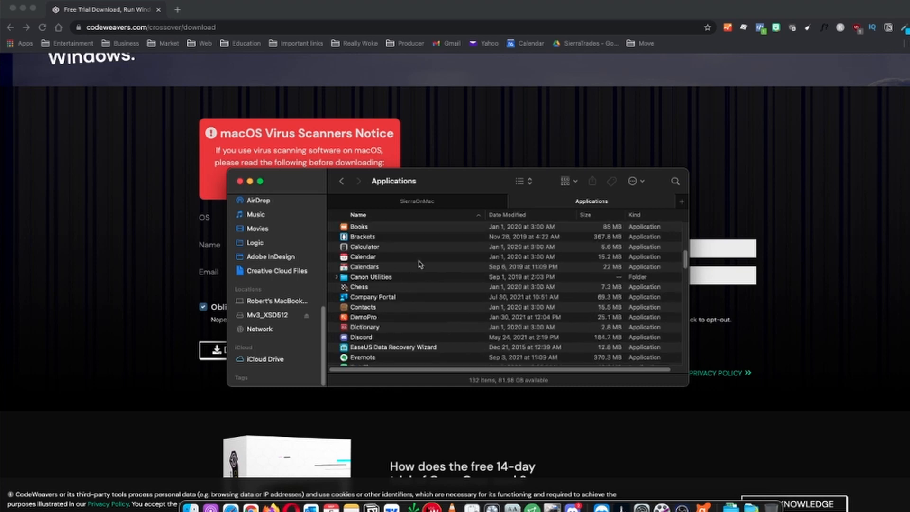
{"action": "left_click", "coordinate": [416, 201]}
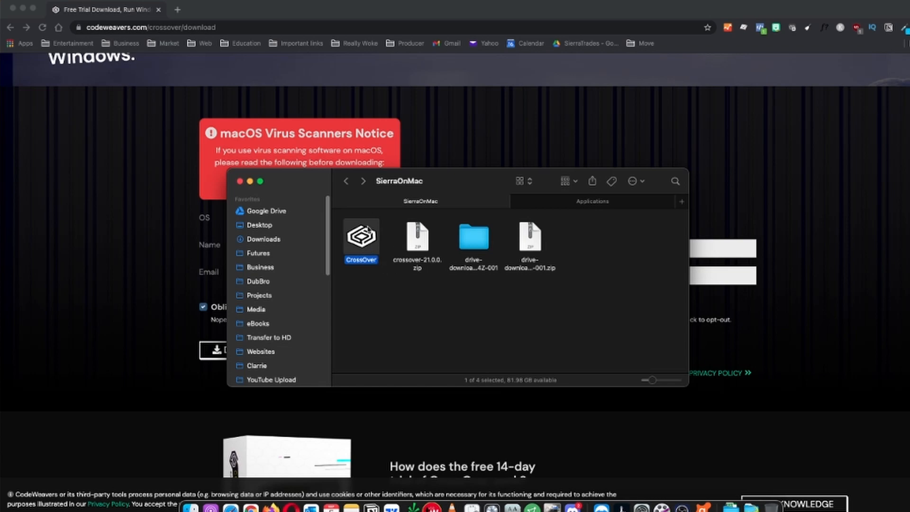
{"action": "left_click_drag", "start_coordinate": [363, 234], "coordinate": [493, 281]}
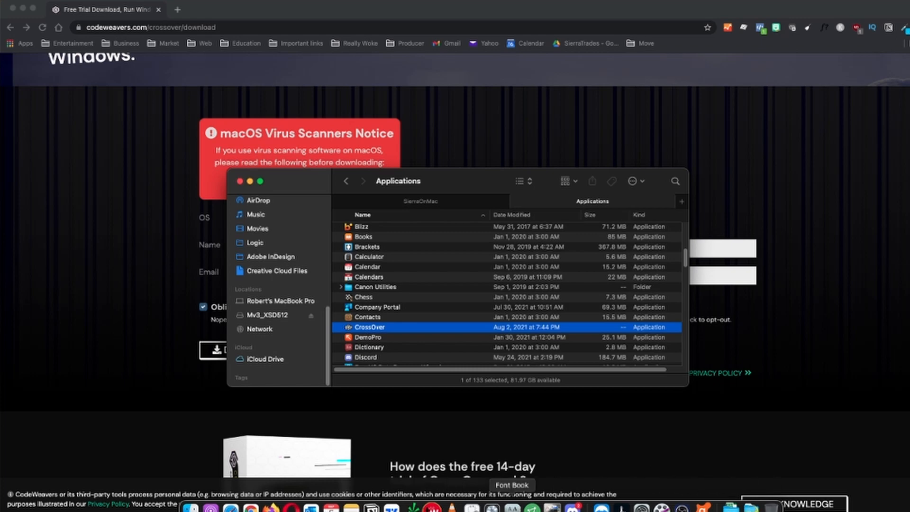
- Launch CrossOver from the Applications folder, allow opening the downloaded app, and start the trial version
{"action": "left_click", "coordinate": [751, 506]}
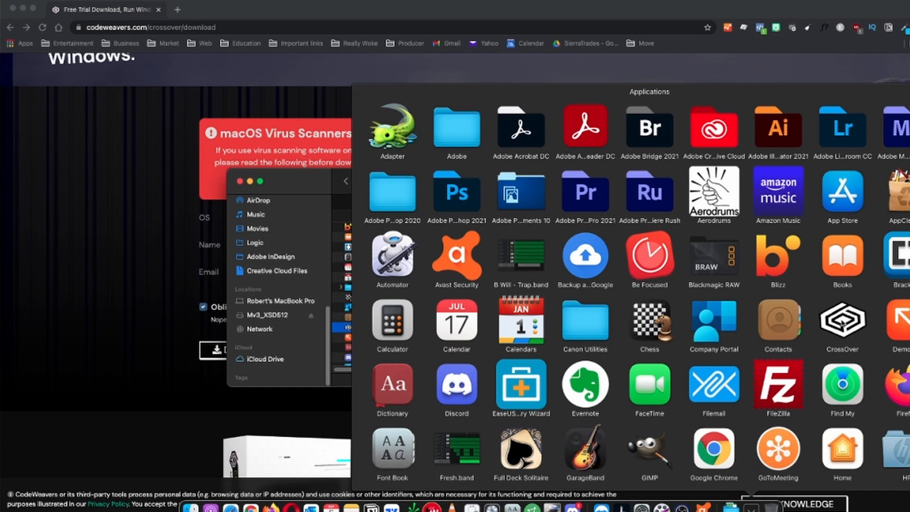
{"action": "left_click", "coordinate": [842, 321]}
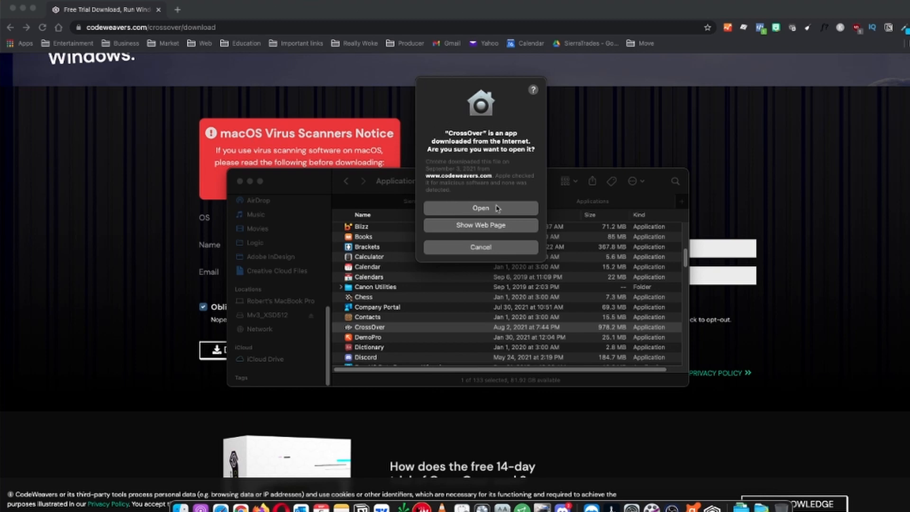
{"action": "left_click", "coordinate": [481, 208]}
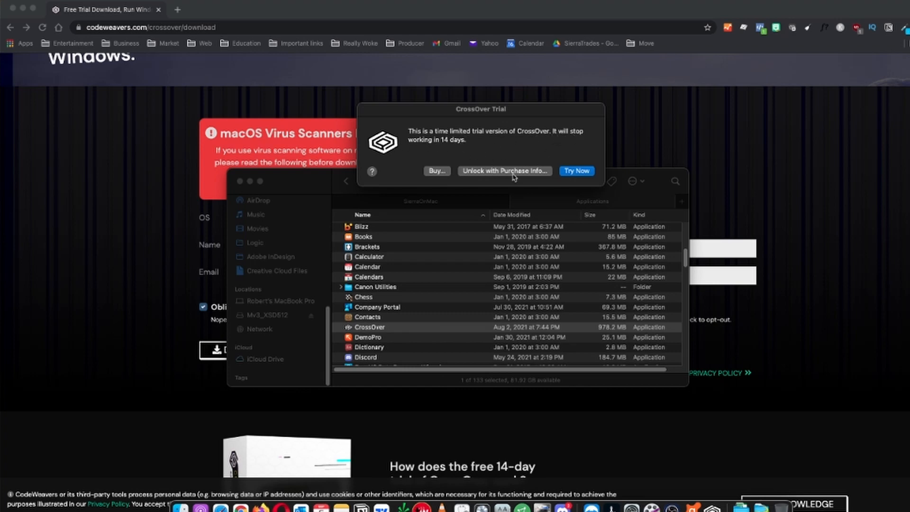
{"action": "left_click", "coordinate": [586, 173]}
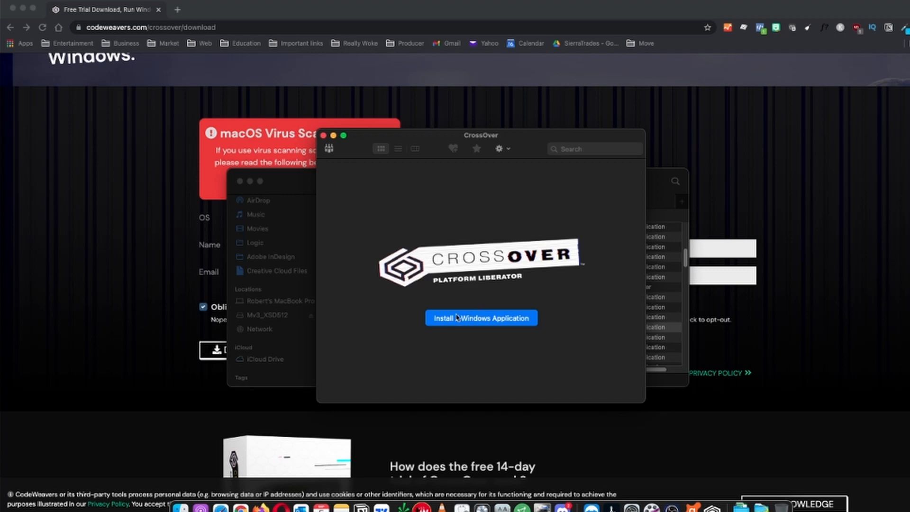
- Start installing a Windows application in CrossOver, search for "sierra chart" and select the listed Sierra Chart entry
{"action": "left_click", "coordinate": [486, 320]}
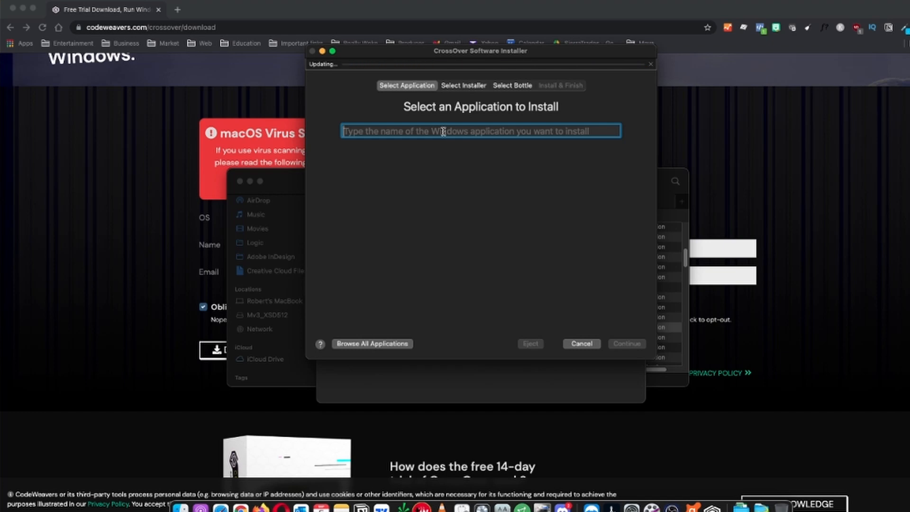
{"action": "type", "text": "s"}
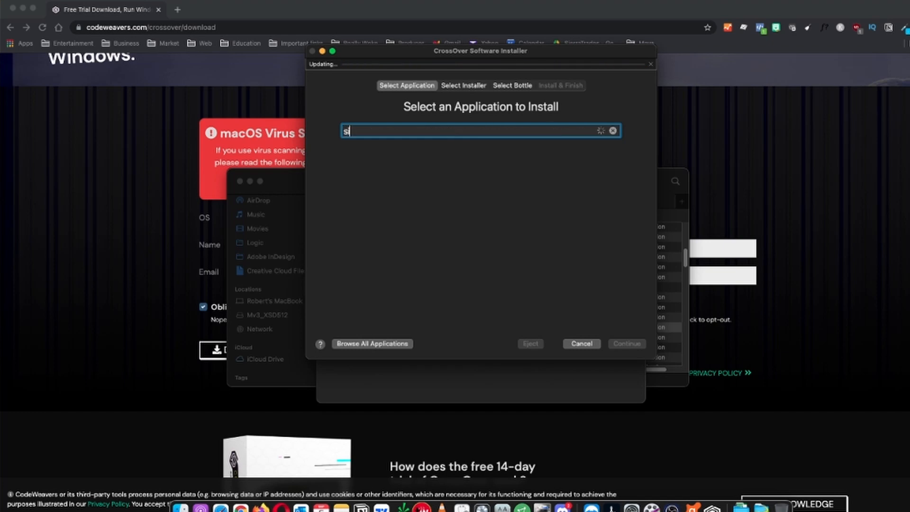
{"action": "type", "text": "ierra chart"}
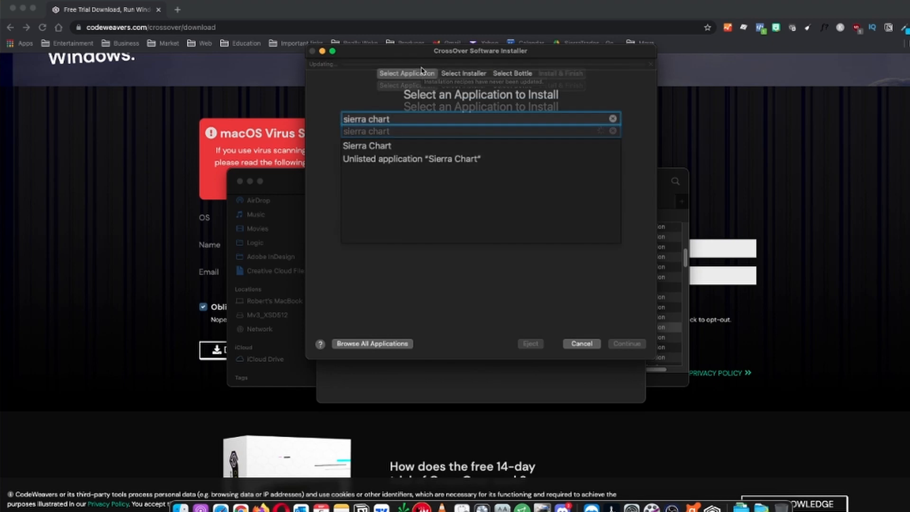
{"action": "left_click", "coordinate": [378, 147]}
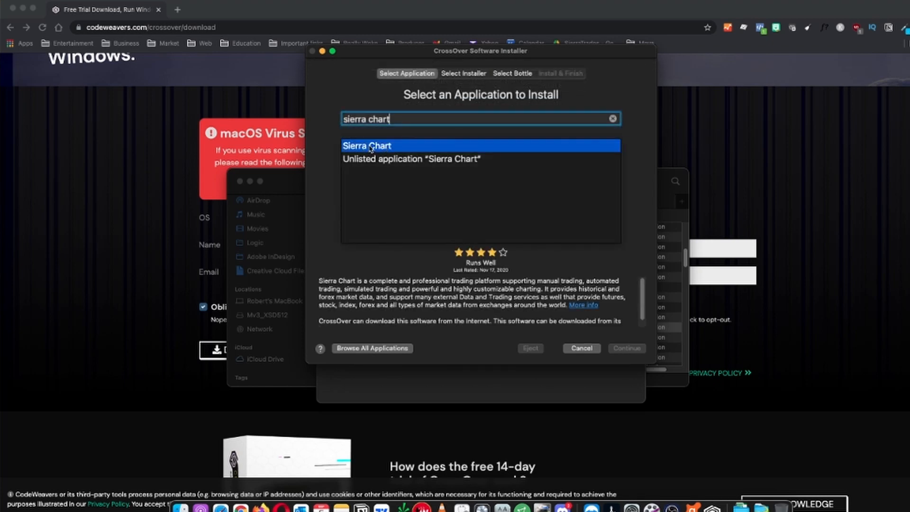
{"action": "left_click", "coordinate": [373, 159]}
{"action": "left_click", "coordinate": [371, 146]}
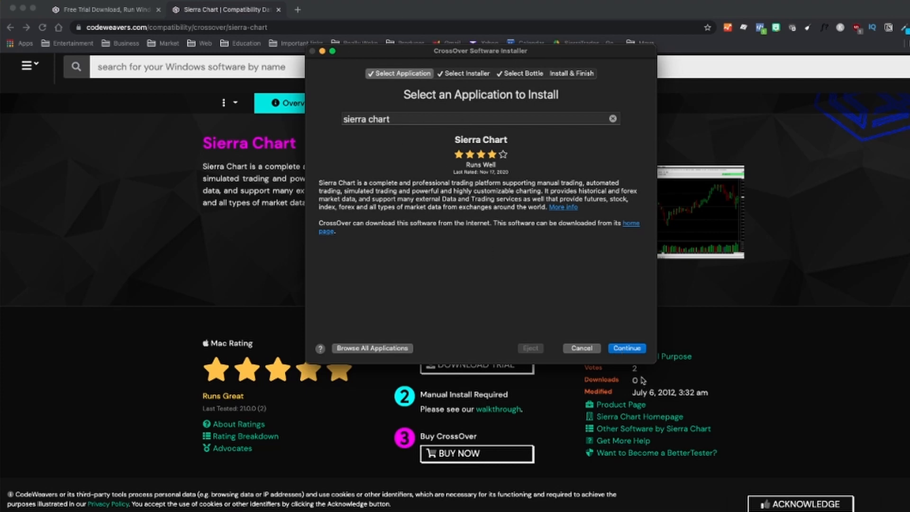
- Install Sierra Chart with the default install options and retry the Microsoft Visual C++ 2010 (10.0) Redistributable task
{"action": "left_click", "coordinate": [627, 348]}
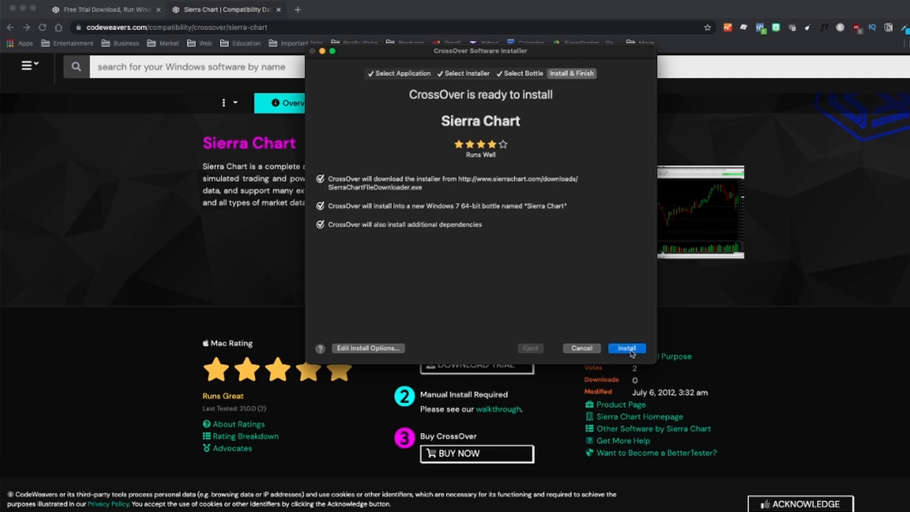
{"action": "left_click", "coordinate": [627, 348]}
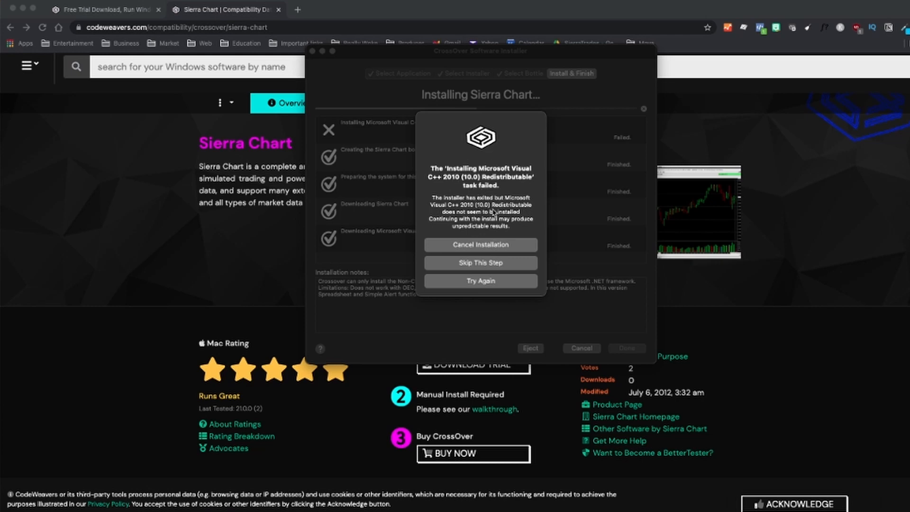
{"action": "left_click", "coordinate": [480, 281]}
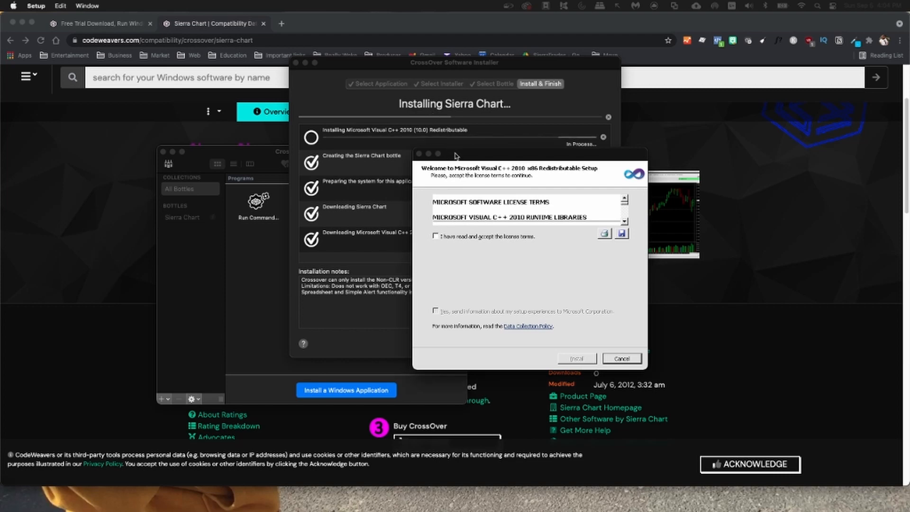
- Accept the Microsoft Visual C++ 2010 x86 Redistributable license terms, install it and finish its setup
{"action": "left_click_drag", "start_coordinate": [452, 148], "coordinate": [442, 155]}
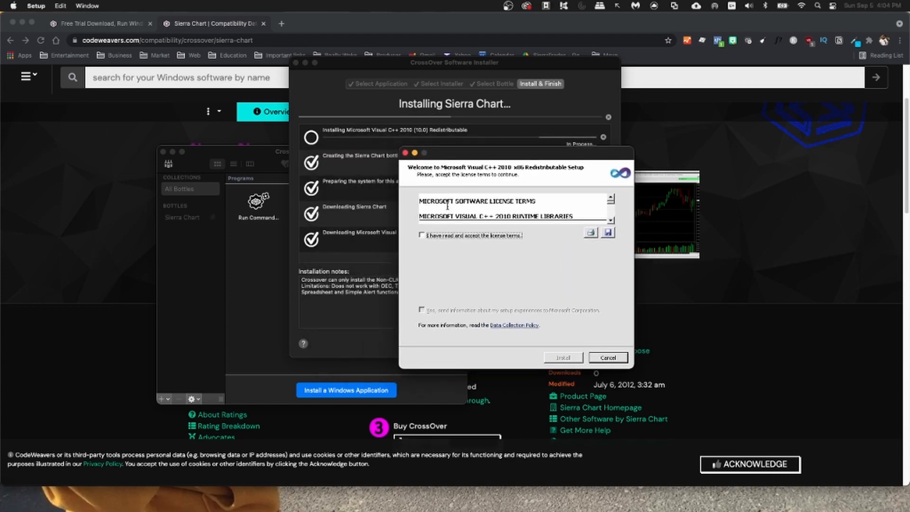
{"action": "left_click", "coordinate": [445, 235]}
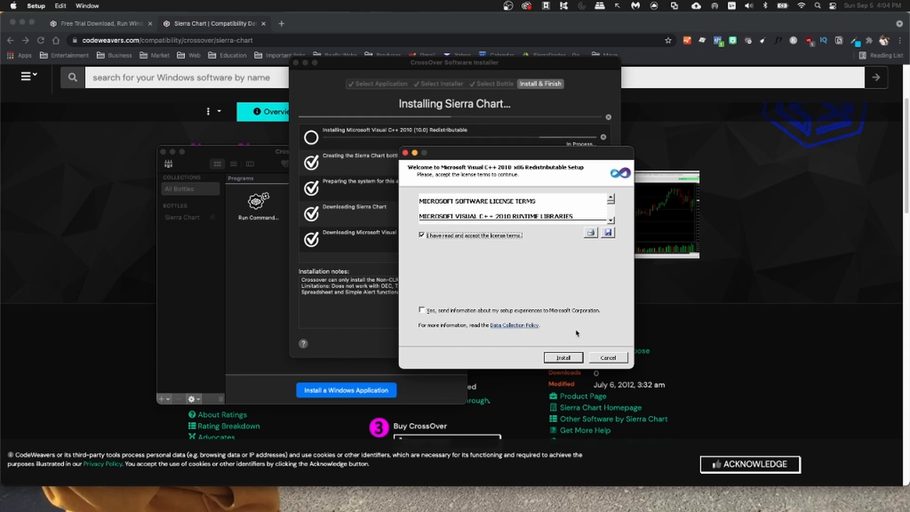
{"action": "left_click", "coordinate": [562, 359]}
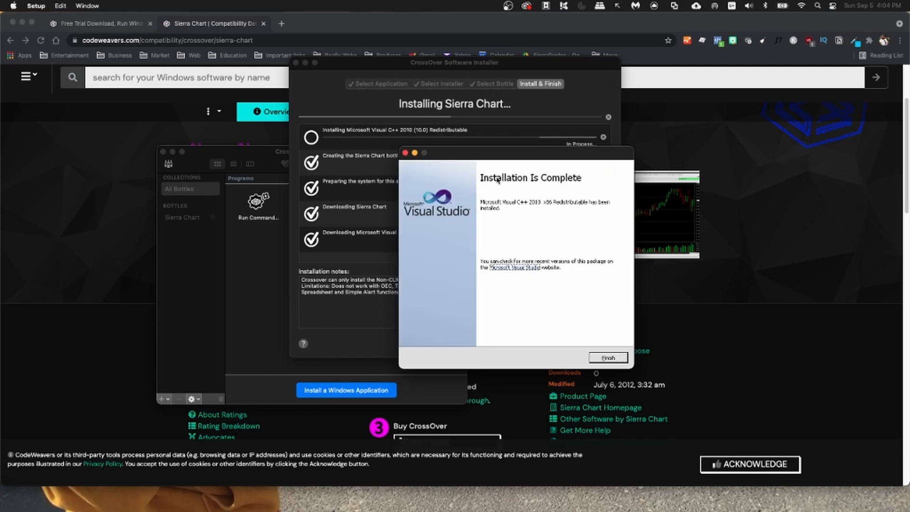
{"action": "left_click", "coordinate": [603, 360]}
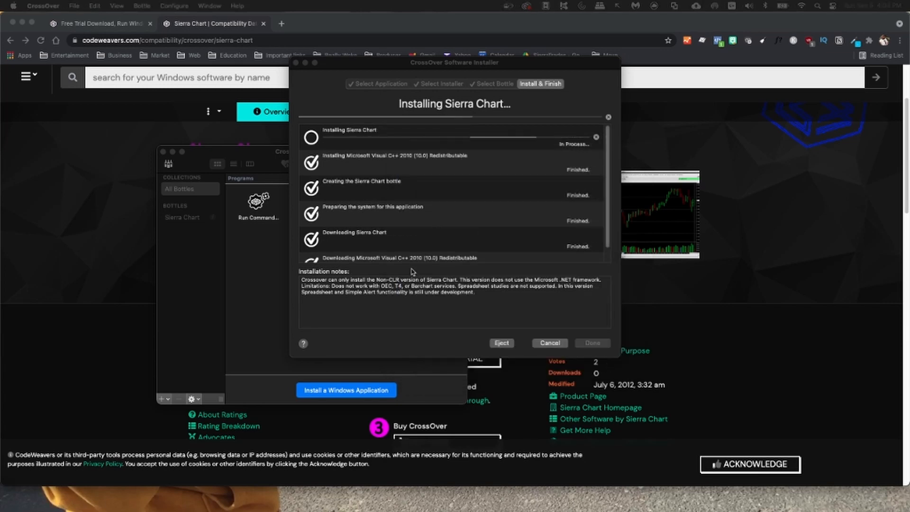
- Install the current version of Sierra Chart to the default SierraChart path with the preset options, and close its installer
{"action": "left_click_drag", "start_coordinate": [769, 113], "coordinate": [663, 156]}
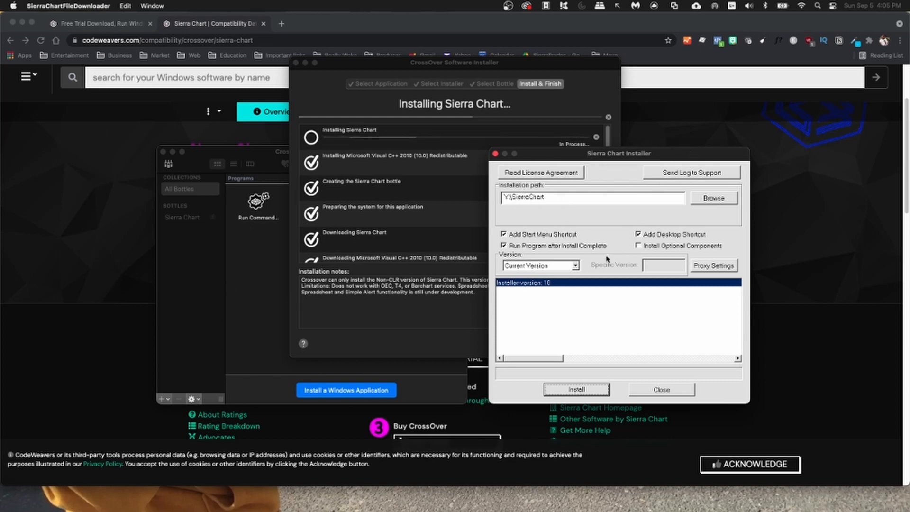
{"action": "left_click", "coordinate": [570, 390]}
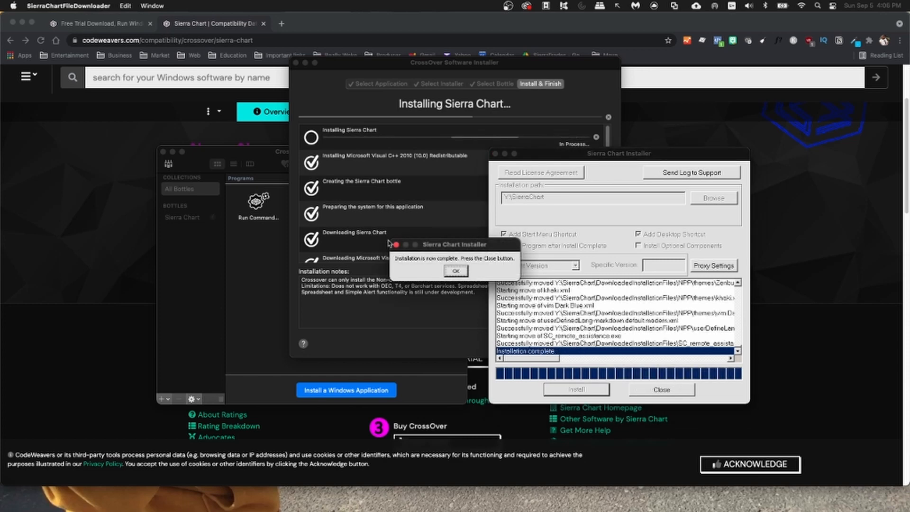
{"action": "left_click", "coordinate": [455, 271]}
{"action": "left_click", "coordinate": [663, 394]}
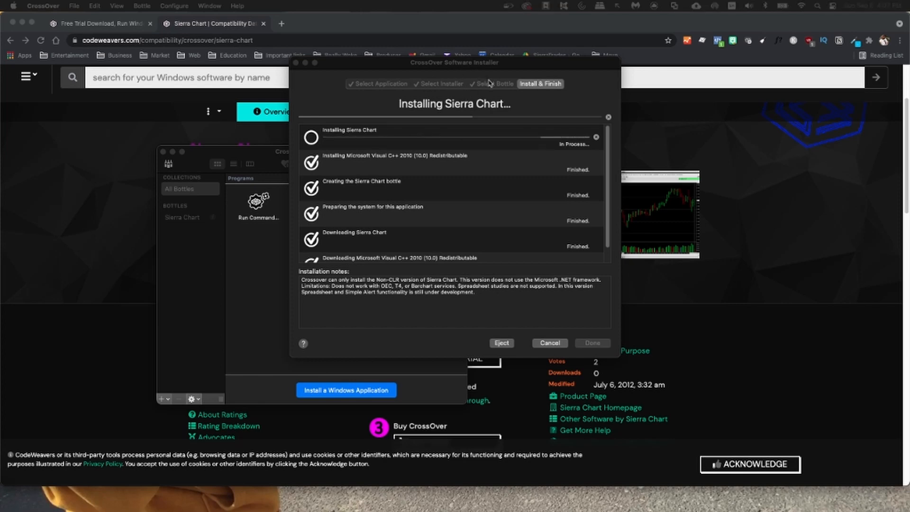
- Cancel the Sierra Chart login and finish the CrossOver software installation
{"action": "left_click_drag", "start_coordinate": [888, 155], "coordinate": [561, 171]}
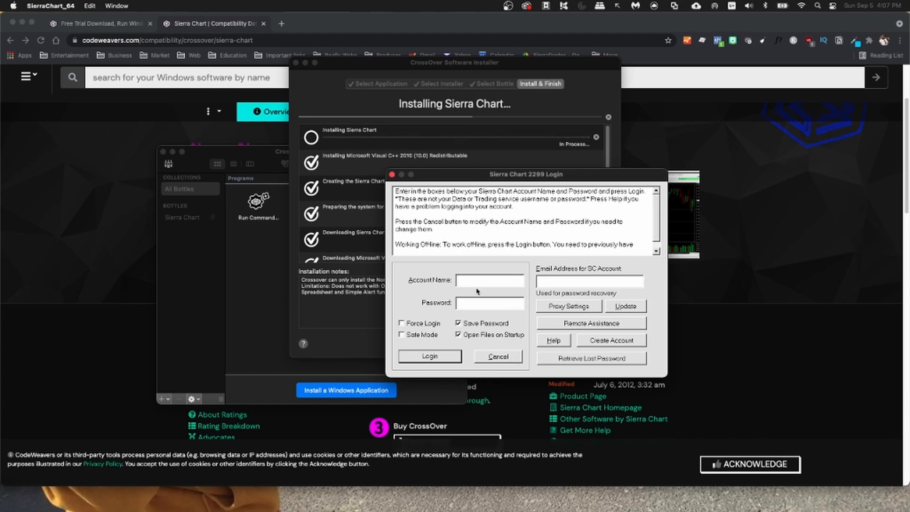
{"action": "left_click", "coordinate": [497, 358]}
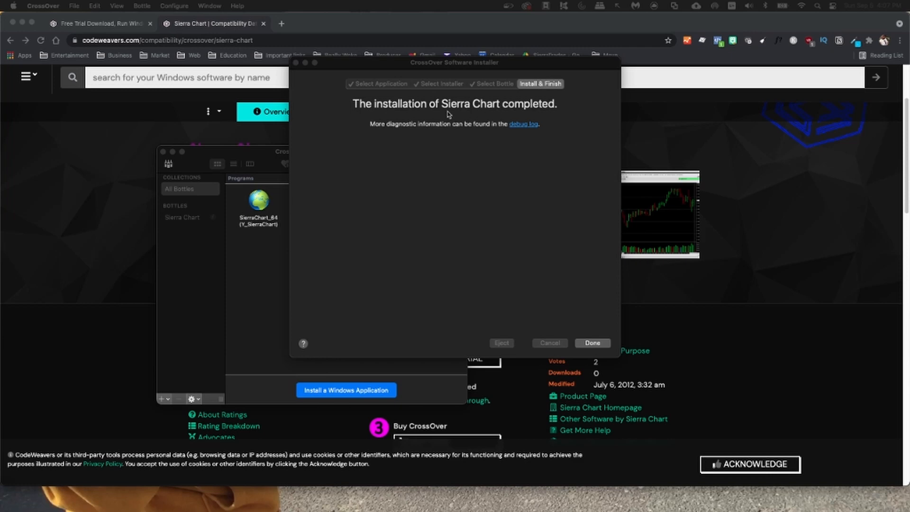
{"action": "left_click", "coordinate": [592, 343]}
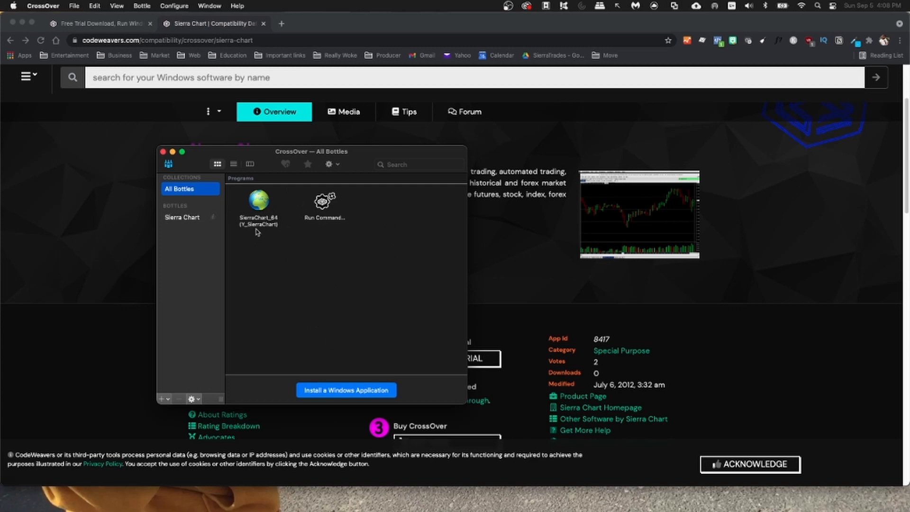
- Close the All Bottles window and quit CrossOver
{"action": "left_click", "coordinate": [162, 151]}
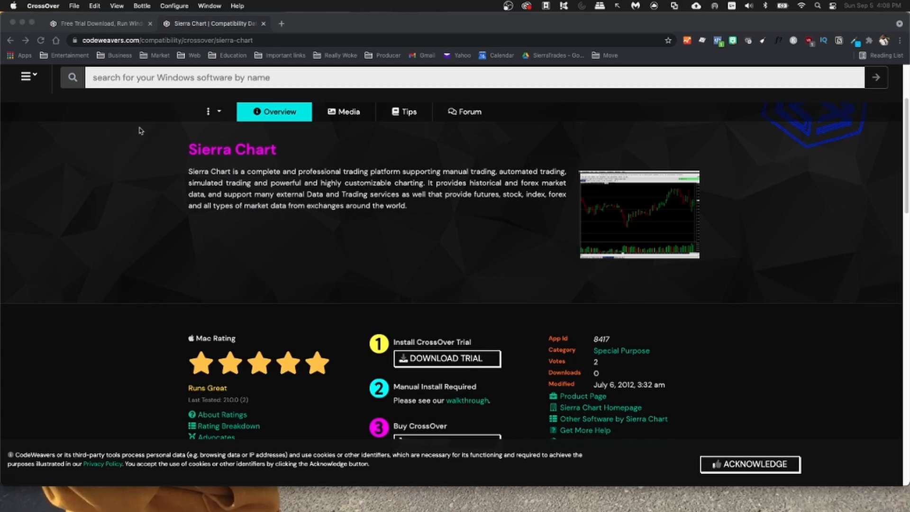
{"action": "left_click", "coordinate": [49, 6]}
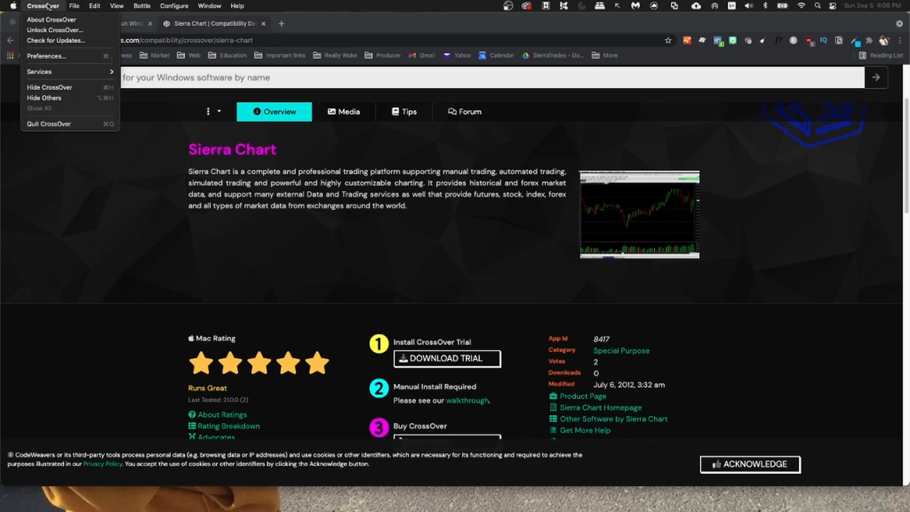
{"action": "left_click", "coordinate": [45, 124]}
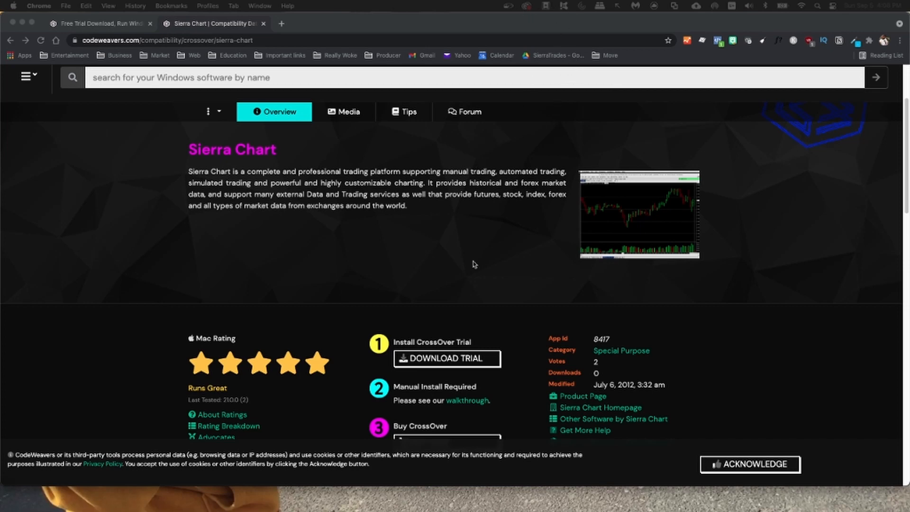
- Switch to Avast Security and open the Core Shields settings in its preferences
{"action": "left_click", "coordinate": [563, 7]}
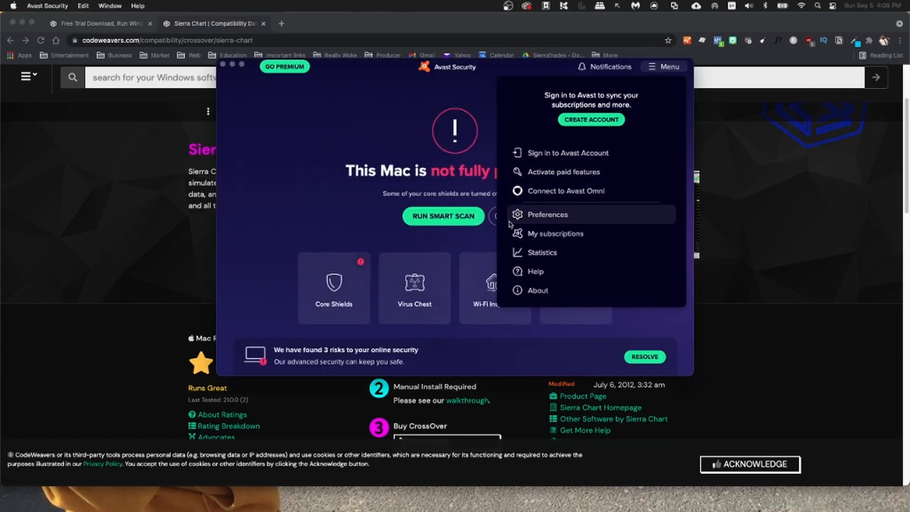
{"action": "left_click", "coordinate": [523, 218]}
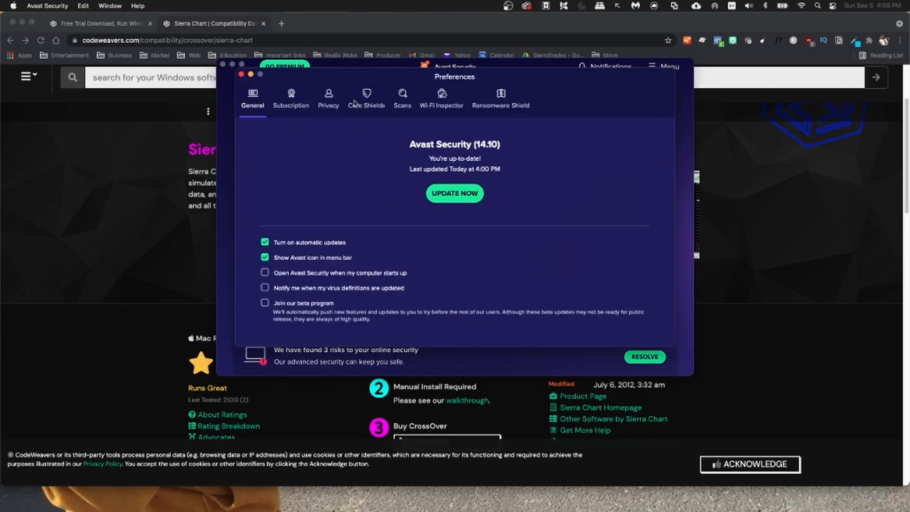
{"action": "left_click", "coordinate": [368, 105]}
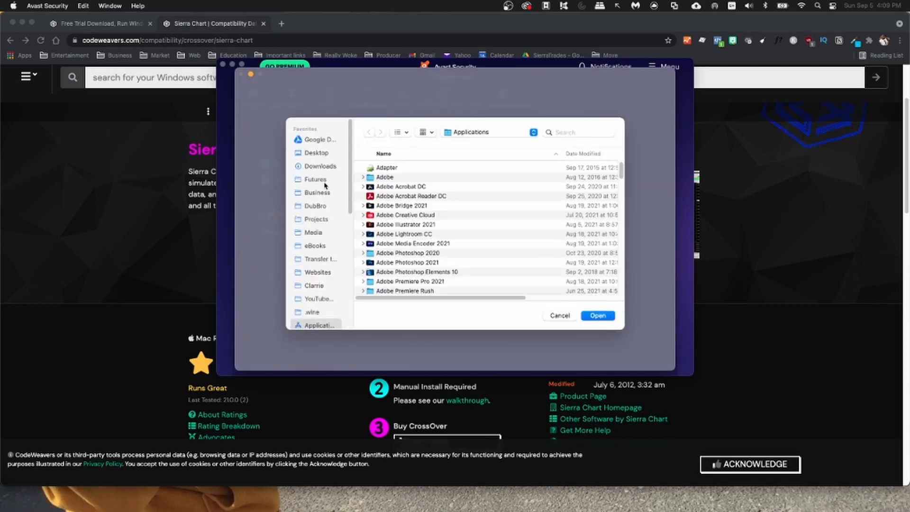
- Try to add the CrossOver app from the Applications folder to the File Shield exceptions, cancelling the password request
{"action": "scroll", "coordinate": [332, 203], "scroll_direction": "down", "scroll_amount": 5}
{"action": "scroll", "coordinate": [411, 249], "scroll_direction": "down", "scroll_amount": 10}
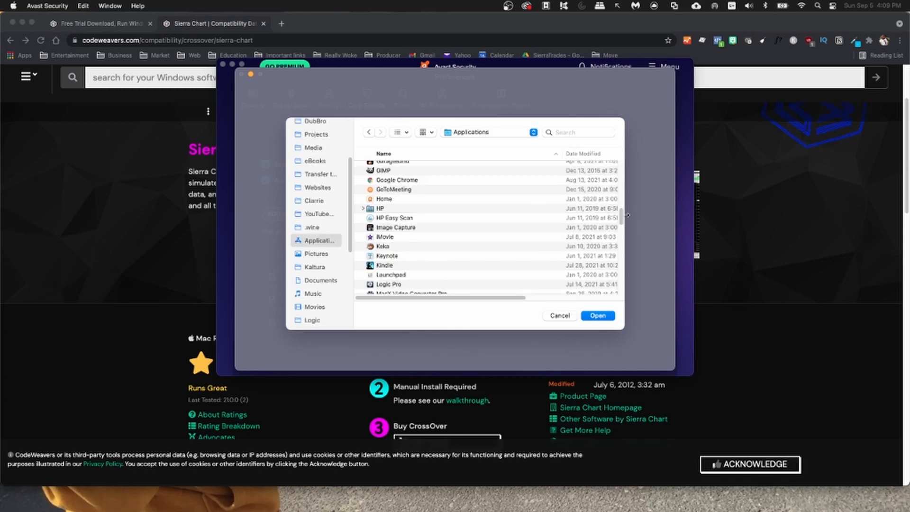
{"action": "left_click_drag", "start_coordinate": [621, 217], "coordinate": [621, 200]}
{"action": "left_click", "coordinate": [390, 211]}
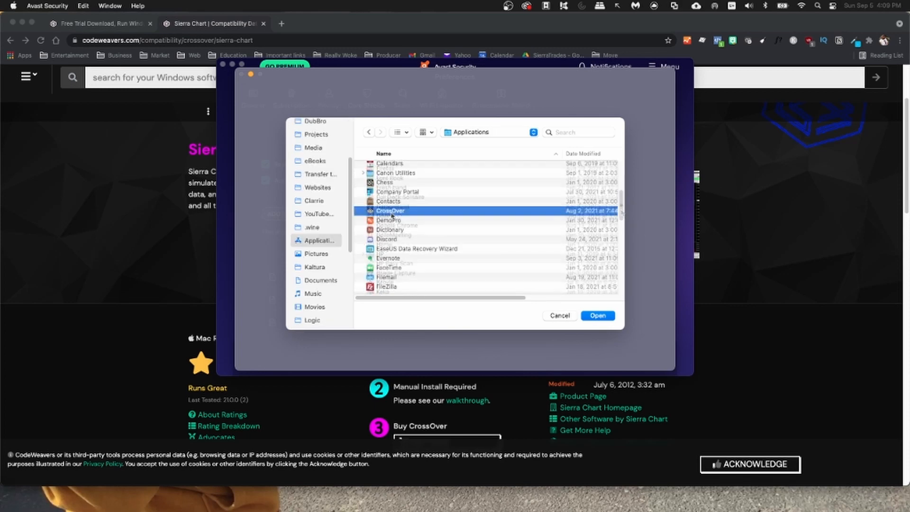
{"action": "left_click", "coordinate": [598, 315]}
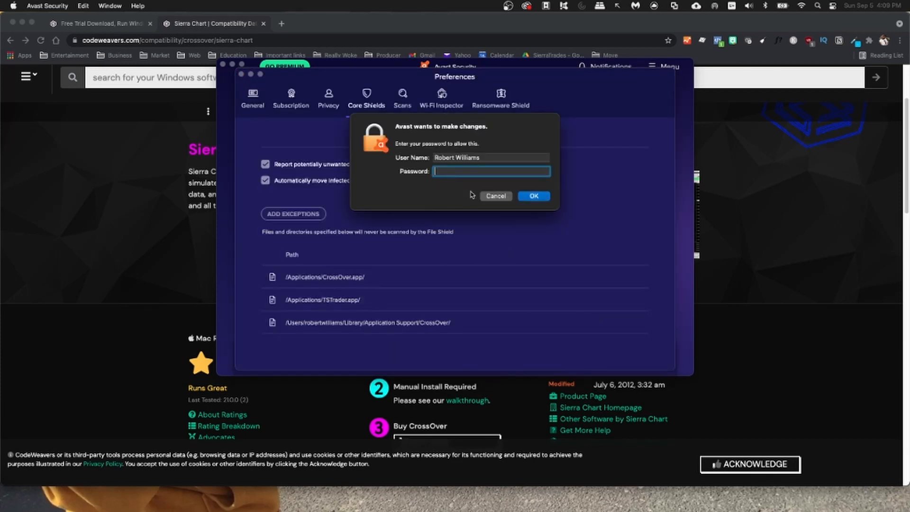
{"action": "left_click", "coordinate": [495, 196]}
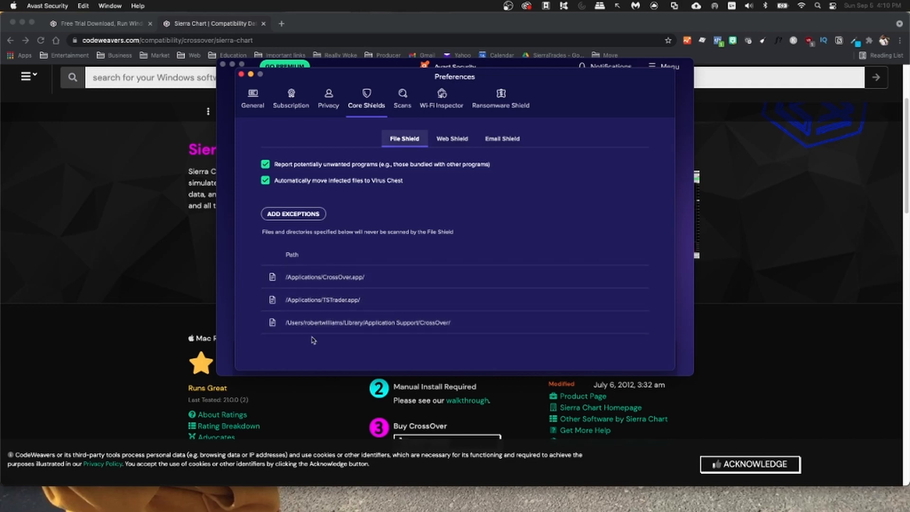
- Review the File Shield and Web Shield exception lists, ending on the File Shield settings
{"action": "left_click", "coordinate": [304, 280]}
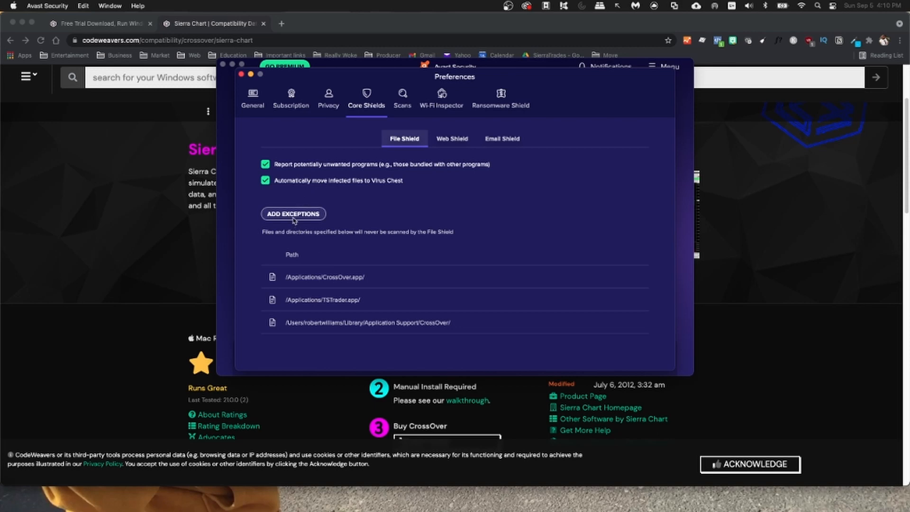
{"action": "left_click", "coordinate": [444, 138]}
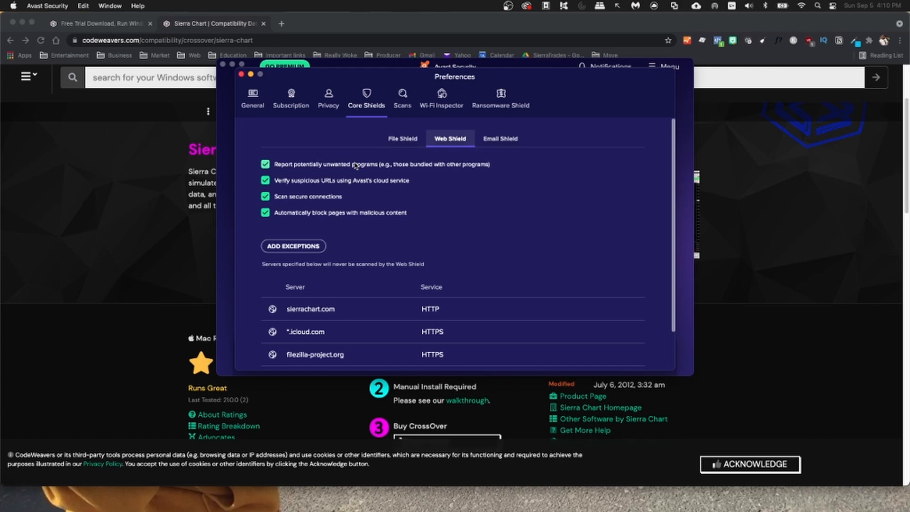
{"action": "left_click", "coordinate": [404, 140]}
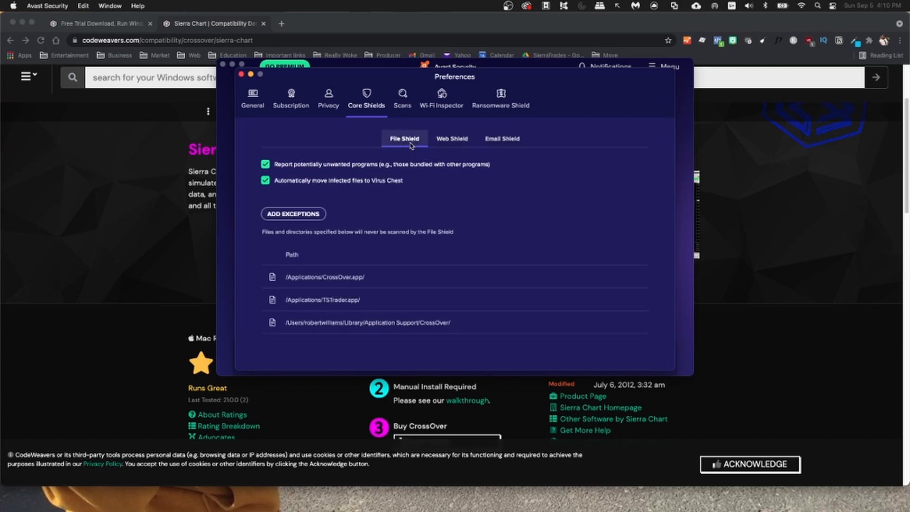
- Start adding a File Shield exception and browse through Macintosh HD's Users folder to the account's home folder
{"action": "left_click", "coordinate": [309, 214]}
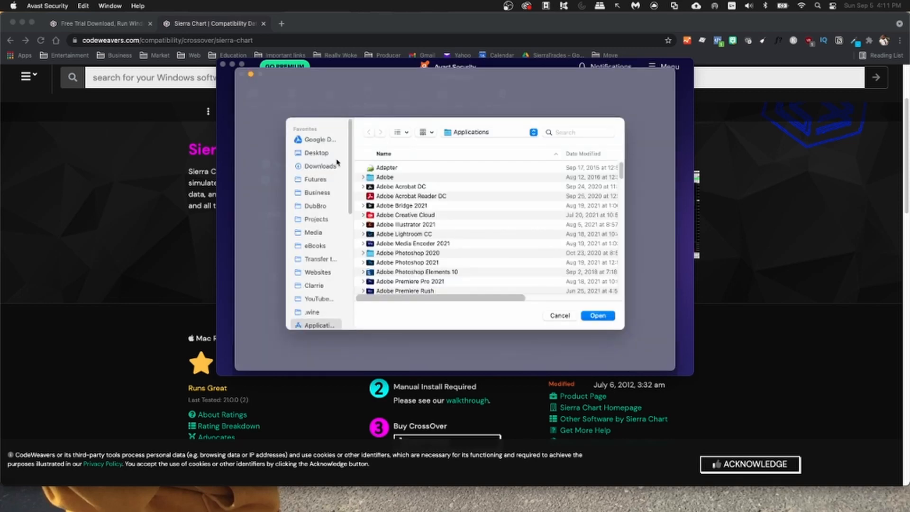
{"action": "left_click_drag", "start_coordinate": [347, 165], "coordinate": [322, 274]}
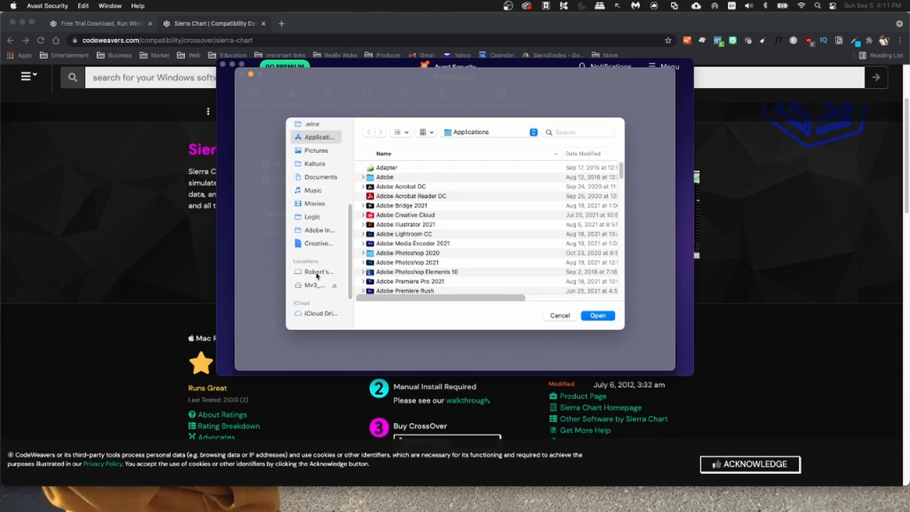
{"action": "left_click", "coordinate": [316, 275]}
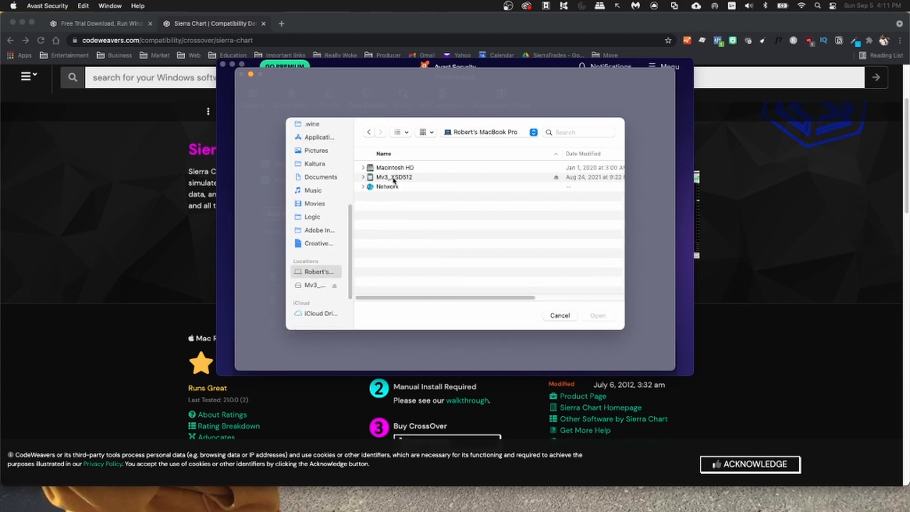
{"action": "double_click", "coordinate": [396, 168]}
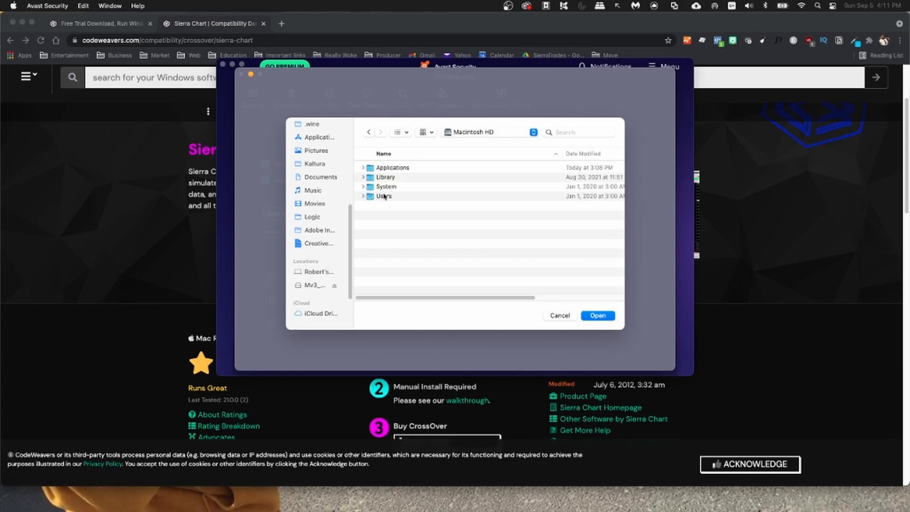
{"action": "double_click", "coordinate": [370, 198]}
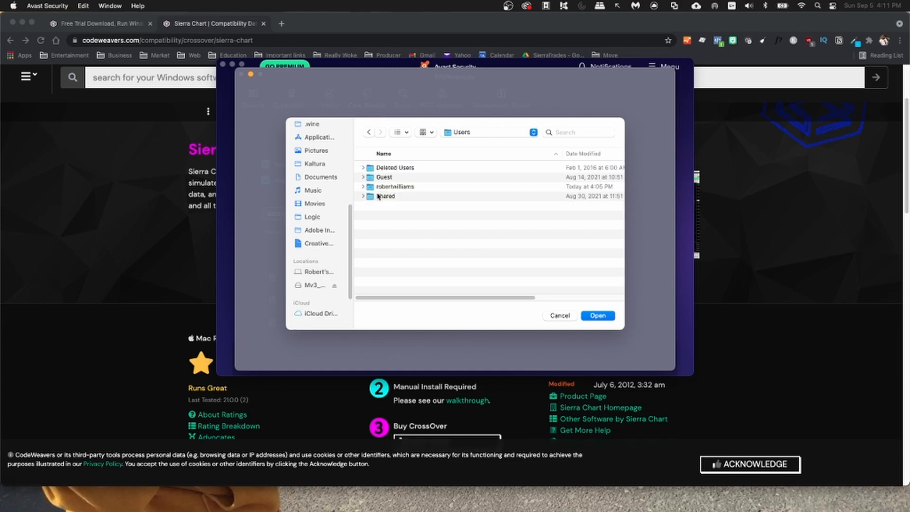
{"action": "left_click", "coordinate": [383, 189]}
{"action": "double_click", "coordinate": [383, 189]}
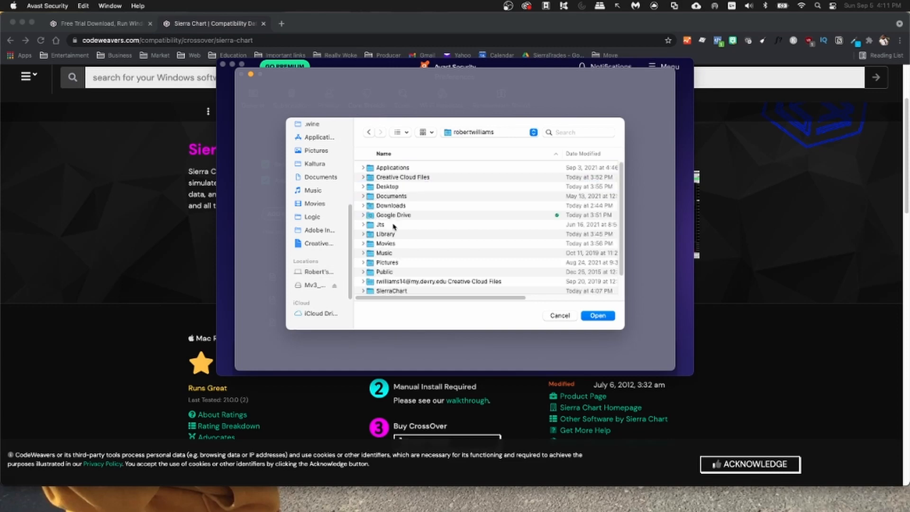
- Add the home folder's SierraChart folder as a File Shield exception and close the Avast preferences
{"action": "scroll", "coordinate": [397, 248], "scroll_direction": "down", "scroll_amount": 2}
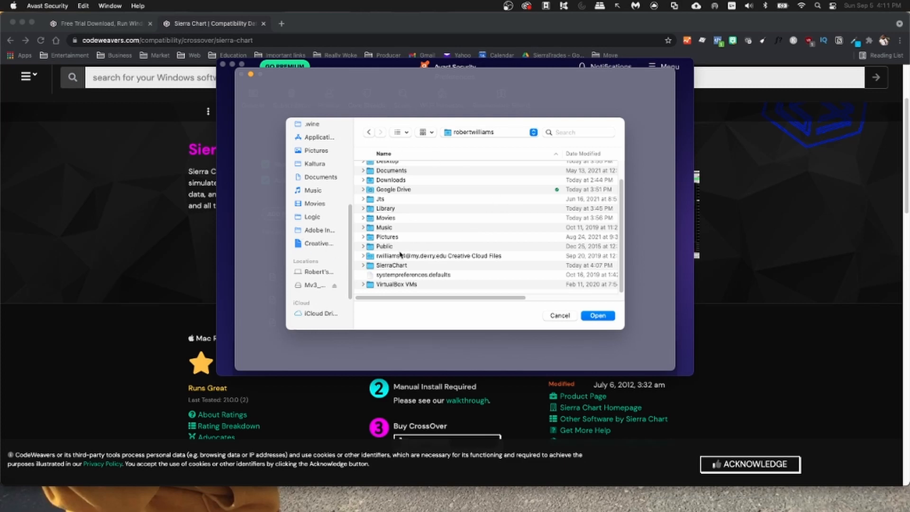
{"action": "left_click", "coordinate": [363, 265]}
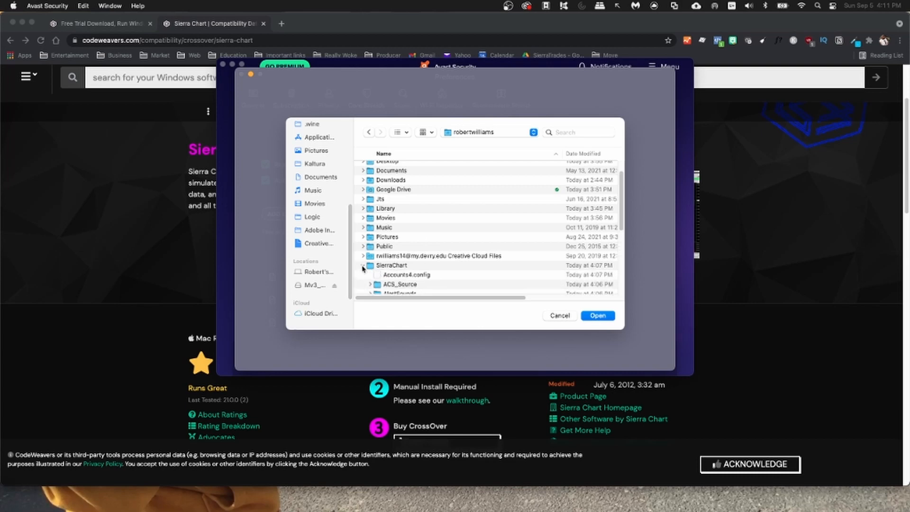
{"action": "scroll", "coordinate": [382, 272], "scroll_direction": "up", "scroll_amount": 3}
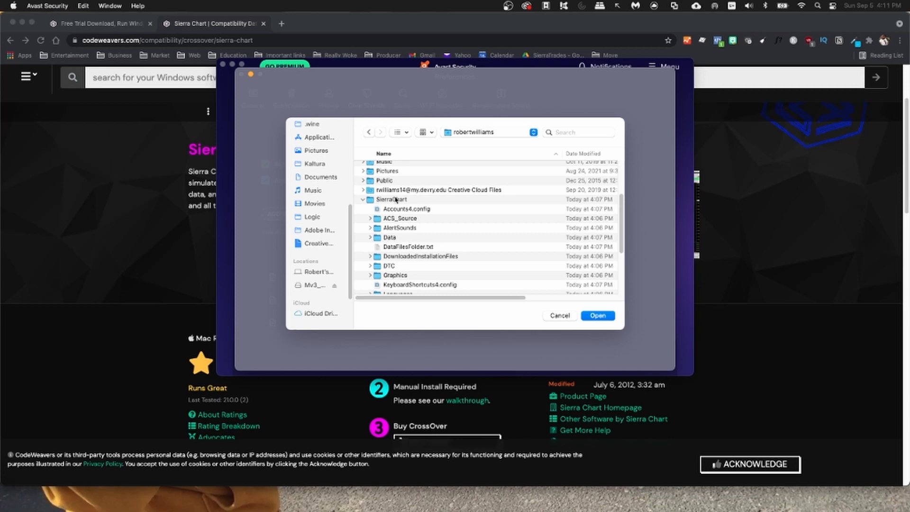
{"action": "left_click", "coordinate": [395, 199]}
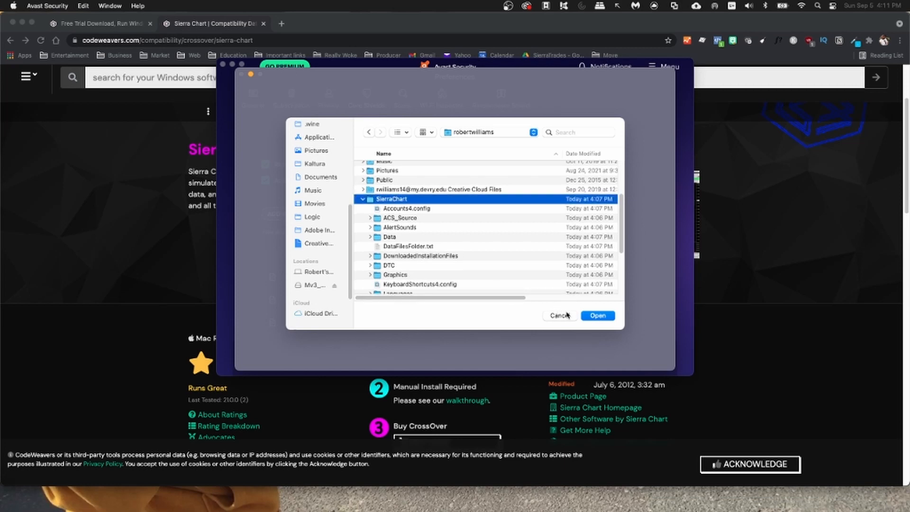
{"action": "left_click", "coordinate": [587, 316]}
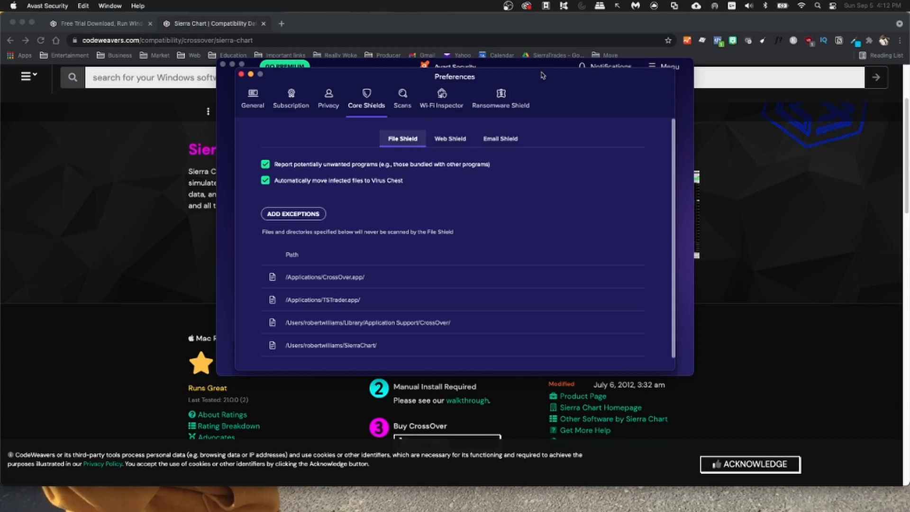
{"action": "left_click", "coordinate": [242, 75]}
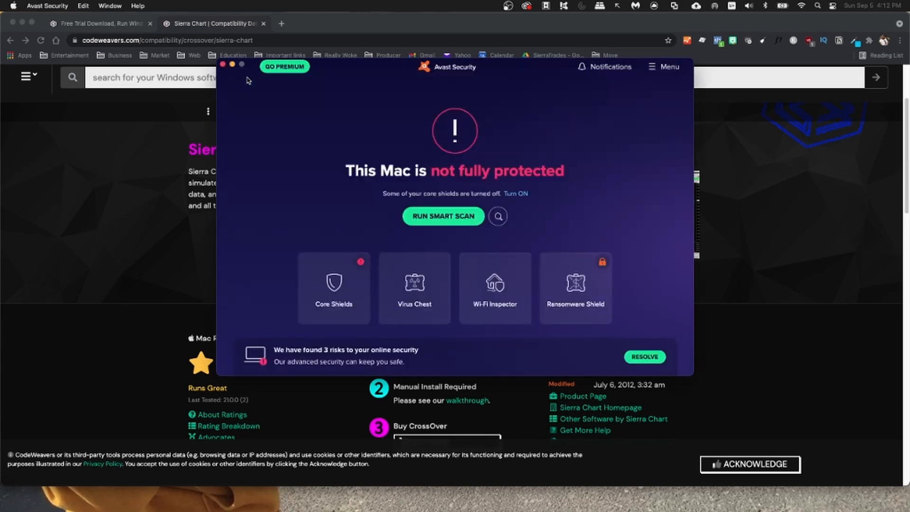
- Turn on the Web Shield and File Shield in Avast's Core Shields and close the Avast Security window
{"action": "left_click", "coordinate": [334, 297]}
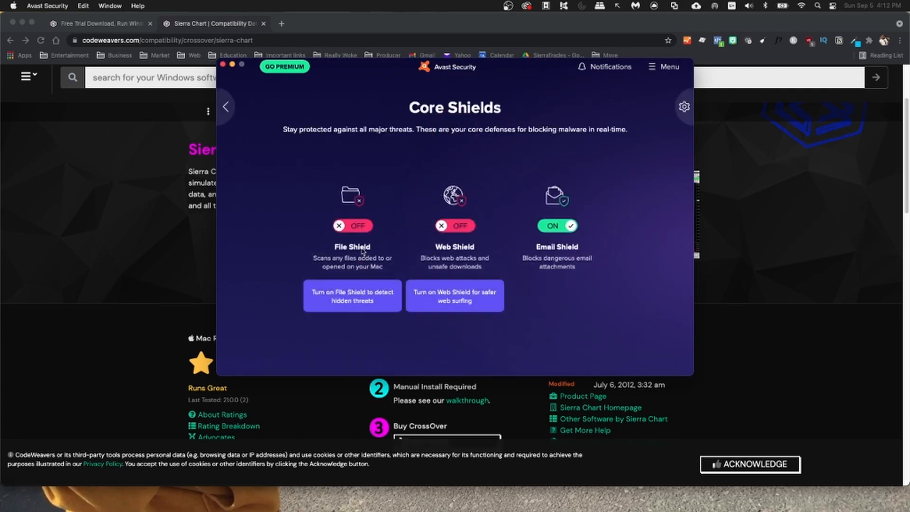
{"action": "left_click", "coordinate": [449, 228]}
{"action": "left_click", "coordinate": [353, 229]}
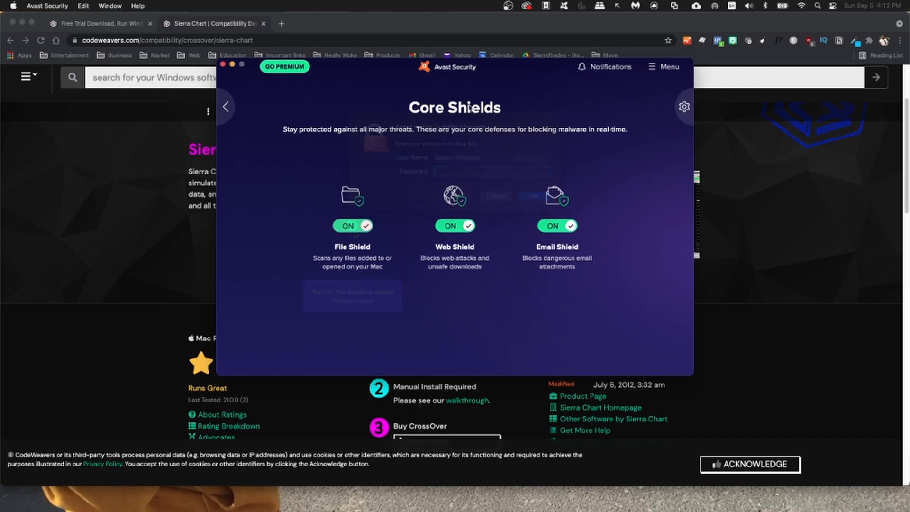
{"action": "left_click", "coordinate": [222, 65]}
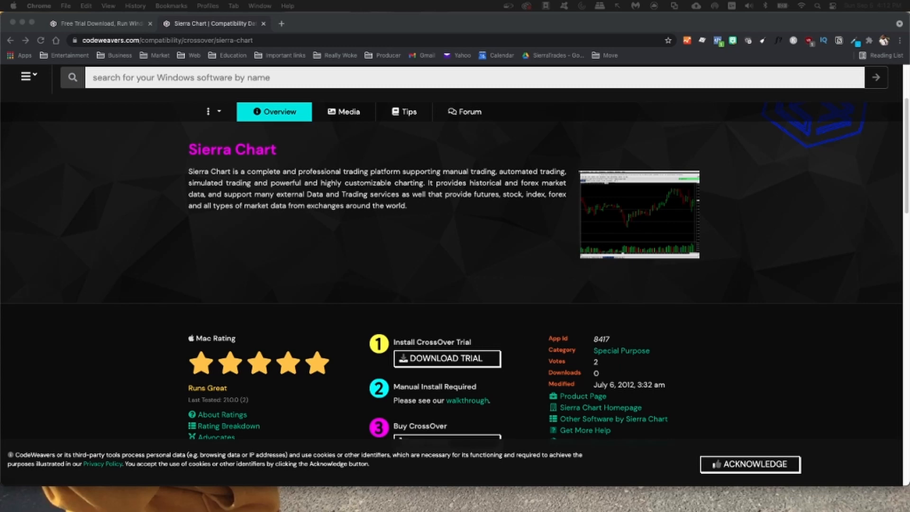
- Open CrossOver from the Applications folder, continue with the trial, and launch SierraChart_64
{"action": "mouse_move", "coordinate": [735, 509]}
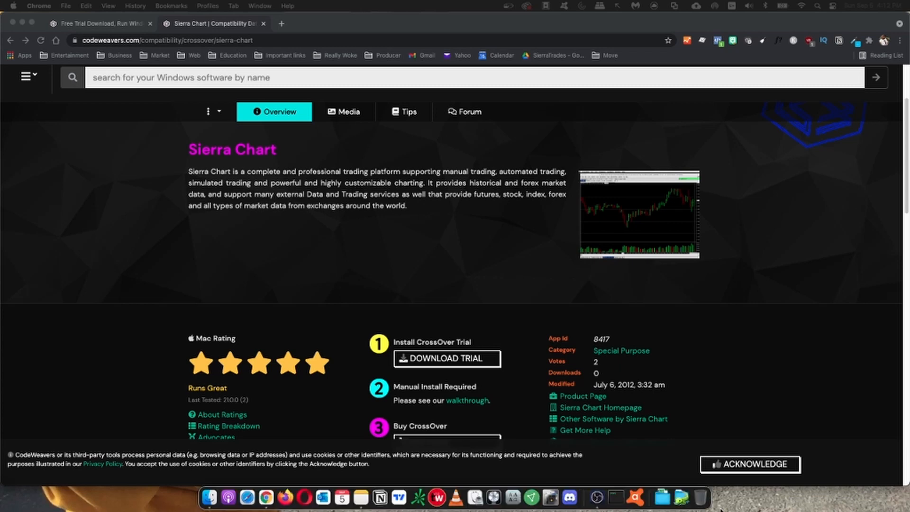
{"action": "left_click", "coordinate": [681, 497]}
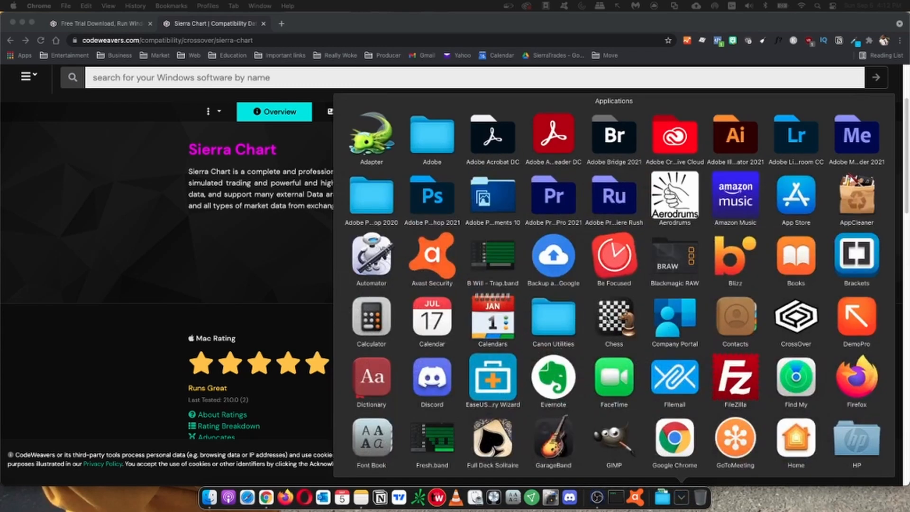
{"action": "left_click", "coordinate": [797, 323]}
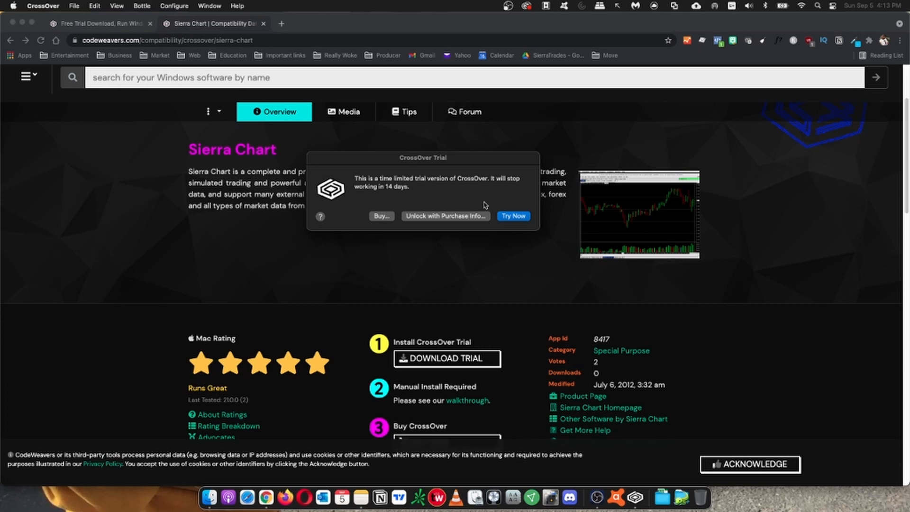
{"action": "left_click", "coordinate": [508, 217]}
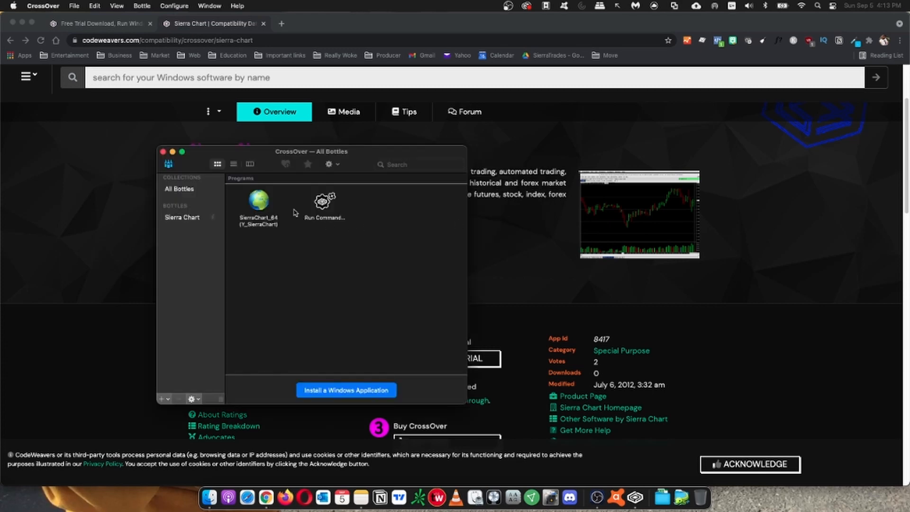
{"action": "double_click", "coordinate": [259, 202]}
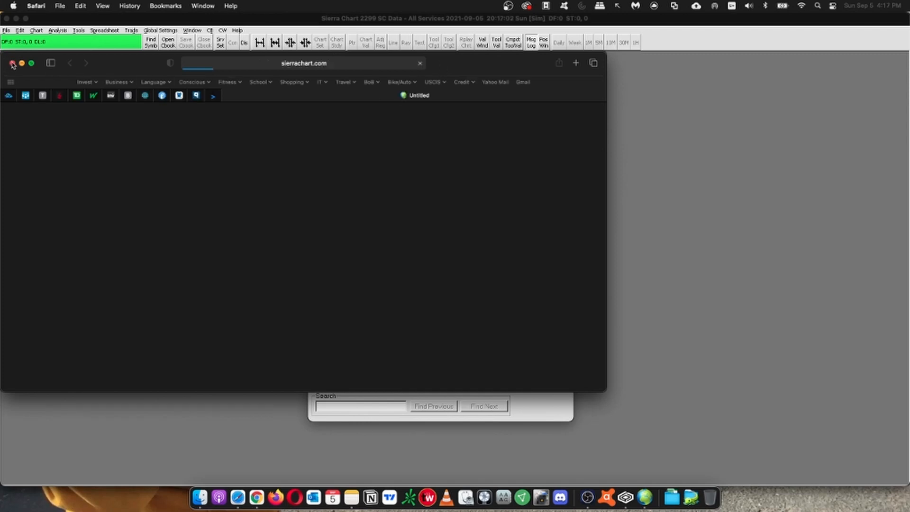
- Dismiss the Safari window, Find Symbol dialog and System Notification Message, and close Sierra Chart
{"action": "left_click", "coordinate": [13, 64]}
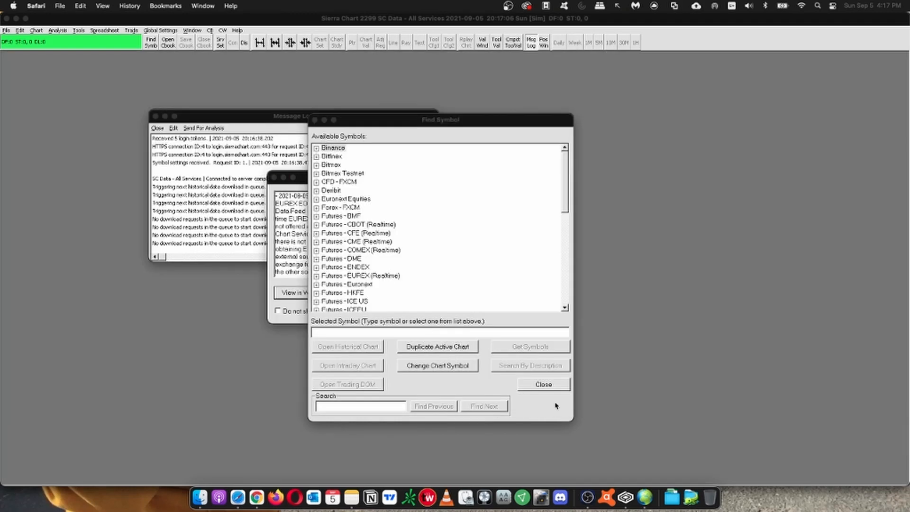
{"action": "left_click", "coordinate": [552, 389]}
{"action": "left_click", "coordinate": [552, 389]}
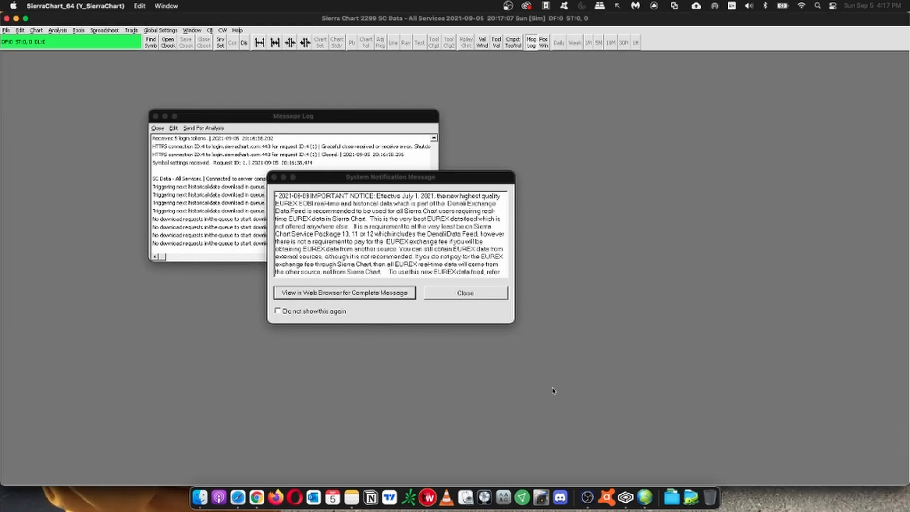
{"action": "left_click", "coordinate": [465, 293]}
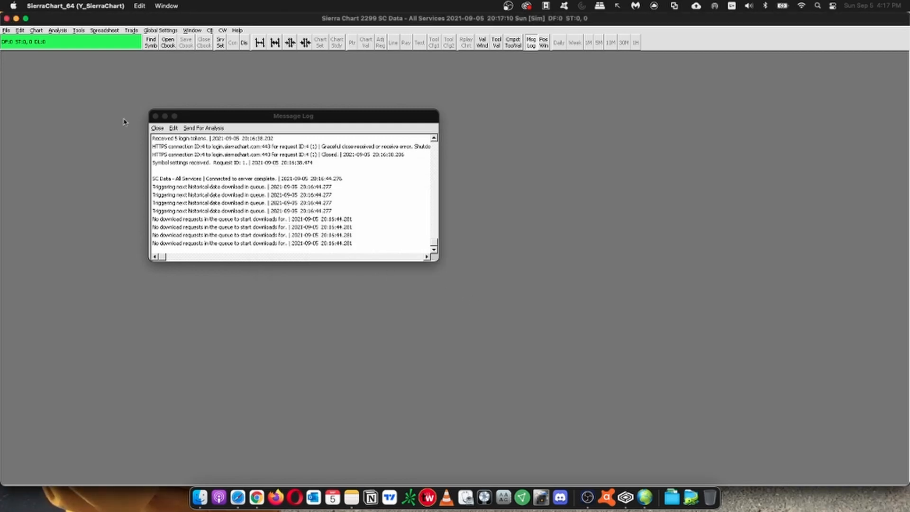
{"action": "left_click", "coordinate": [6, 18]}
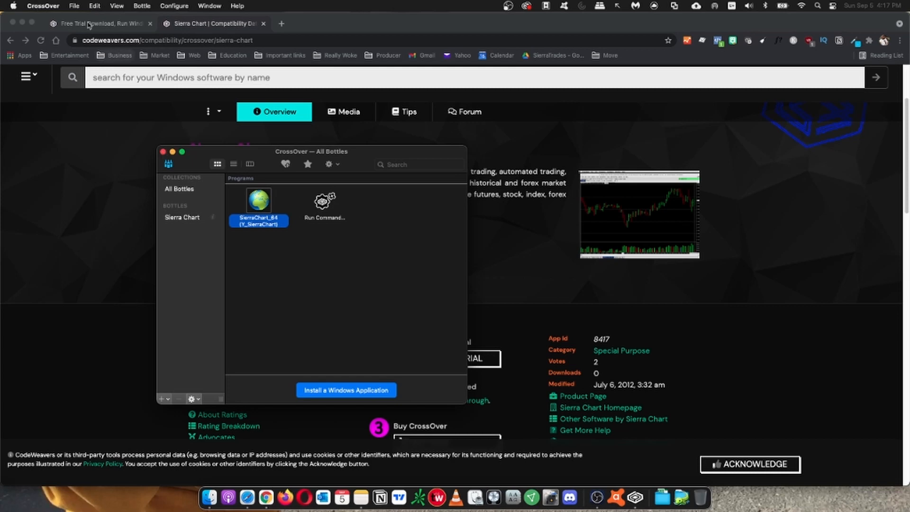
- Leave CrossOver for Finder and open the SierraChart folder in the account's home folder under Users
{"action": "left_click", "coordinate": [42, 6]}
{"action": "left_click", "coordinate": [90, 125]}
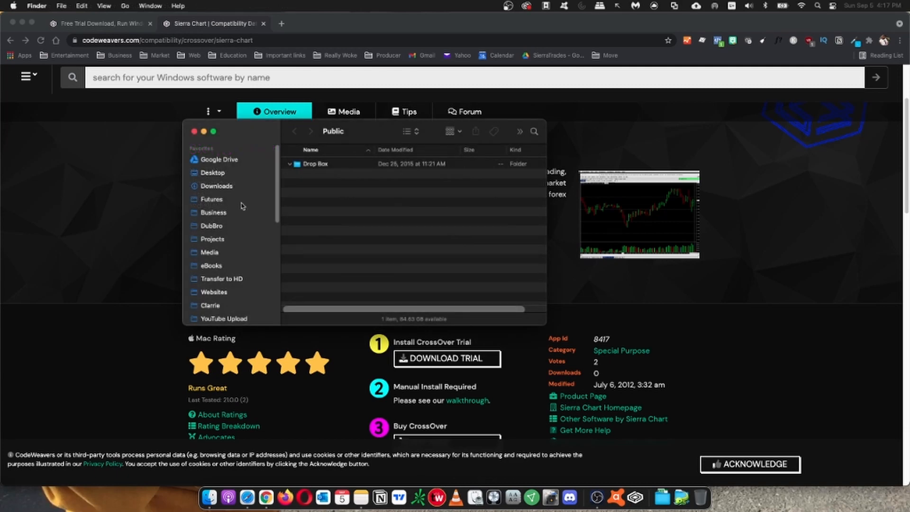
{"action": "scroll", "coordinate": [273, 180], "scroll_direction": "down", "scroll_amount": 8}
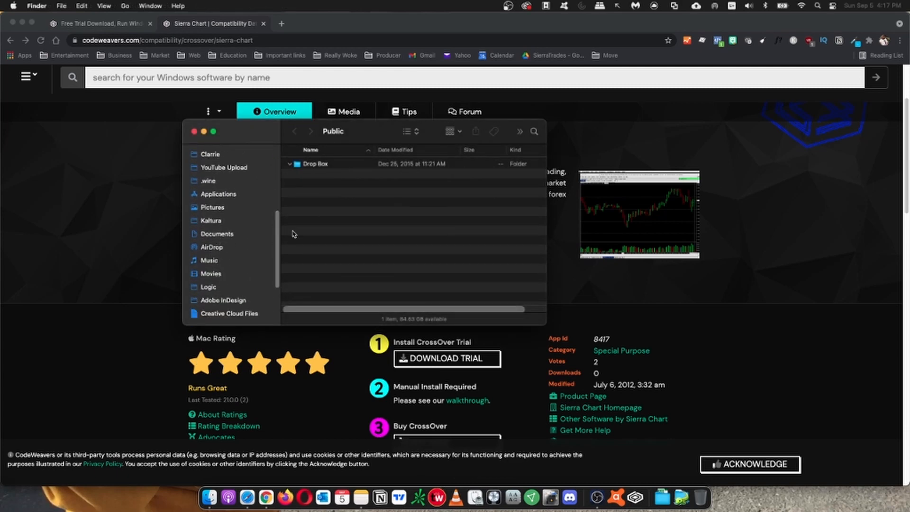
{"action": "scroll", "coordinate": [278, 253], "scroll_direction": "down", "scroll_amount": 1}
{"action": "left_click_drag", "start_coordinate": [278, 253], "coordinate": [278, 283]}
{"action": "left_click", "coordinate": [218, 279]}
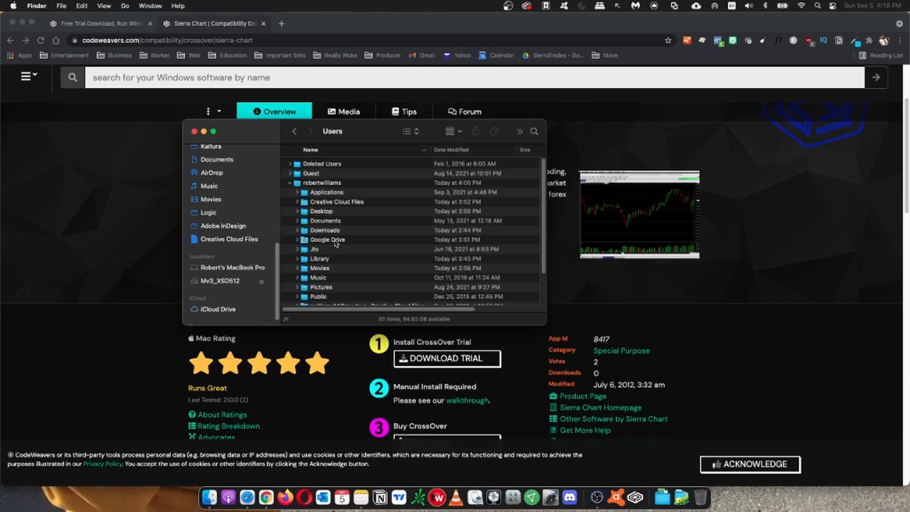
{"action": "scroll", "coordinate": [332, 264], "scroll_direction": "down", "scroll_amount": 5}
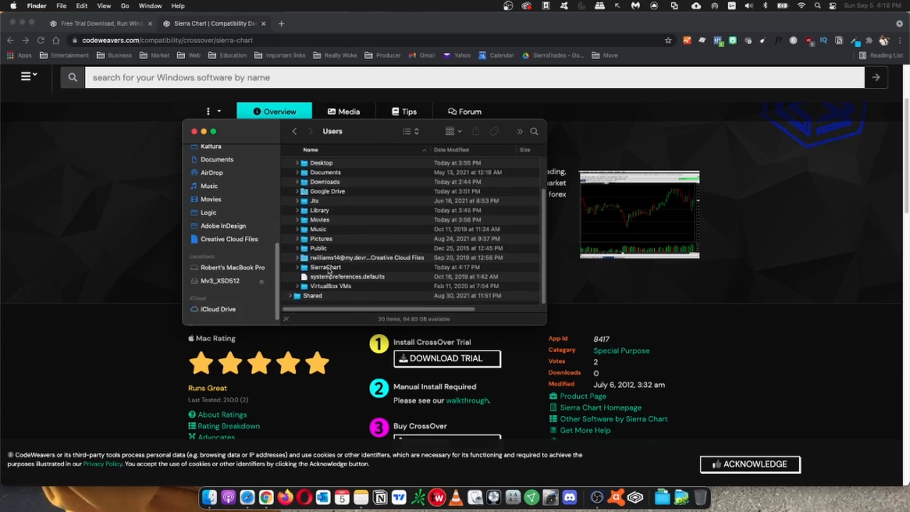
{"action": "left_click", "coordinate": [327, 267]}
{"action": "double_click", "coordinate": [327, 267]}
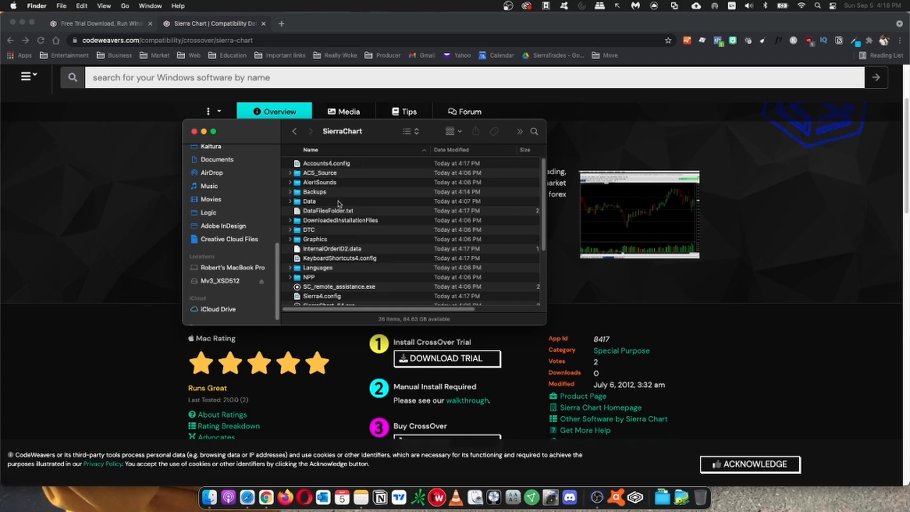
- Look through the contents of the SierraChart folder and open its Data subfolder
{"action": "scroll", "coordinate": [338, 203], "scroll_direction": "down", "scroll_amount": 5}
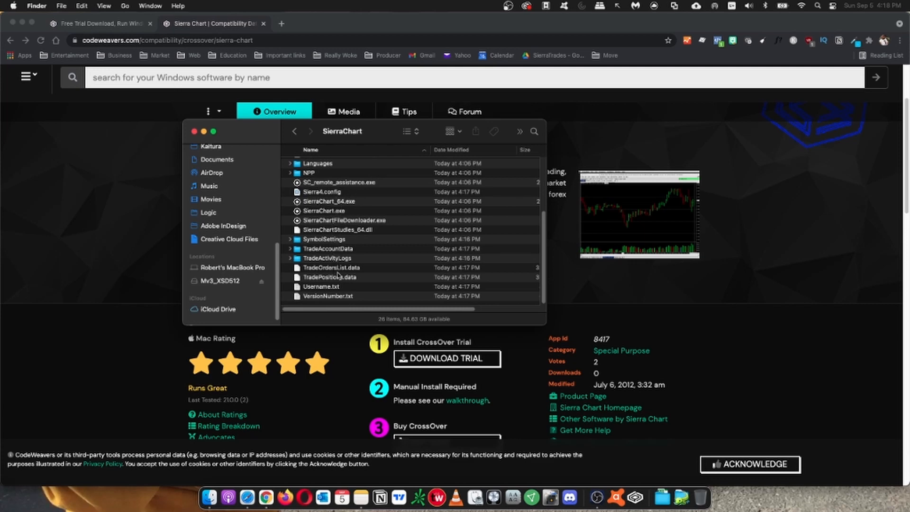
{"action": "scroll", "coordinate": [344, 235], "scroll_direction": "down", "scroll_amount": 1}
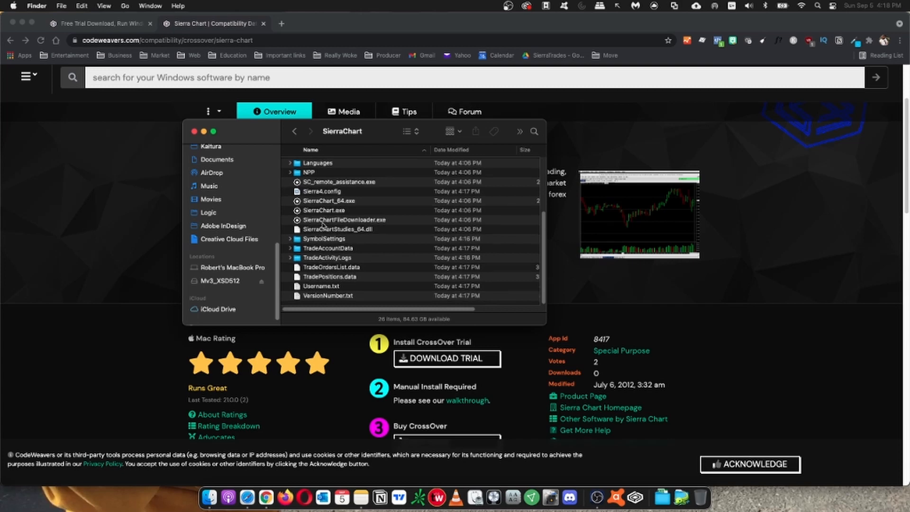
{"action": "scroll", "coordinate": [323, 223], "scroll_direction": "up", "scroll_amount": 5}
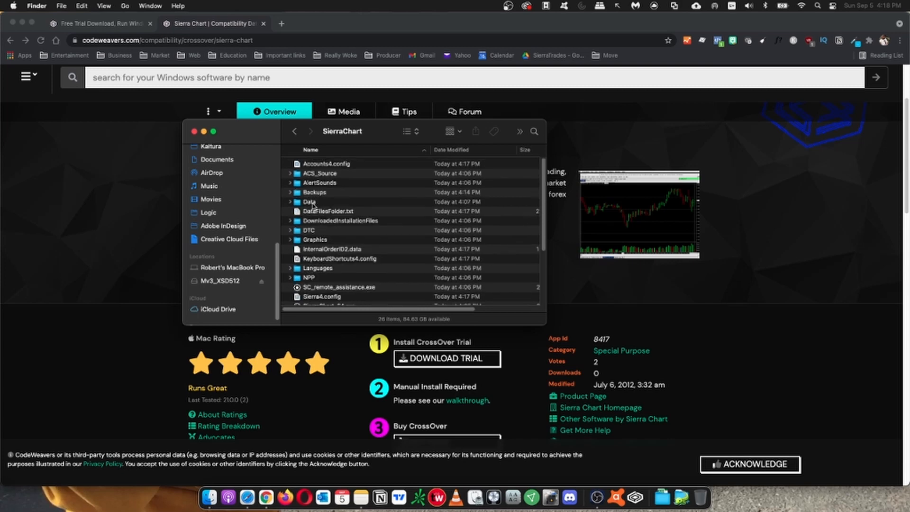
{"action": "double_click", "coordinate": [313, 203]}
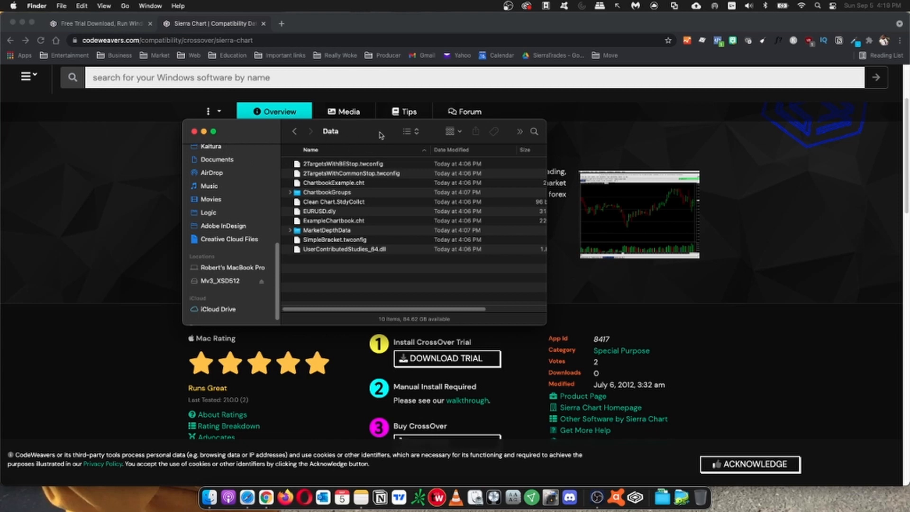
- Add a second Finder tab on SierraOnMac and open the Strategies folder inside the extracted drive-download folder
{"action": "key", "text": "super+t"}
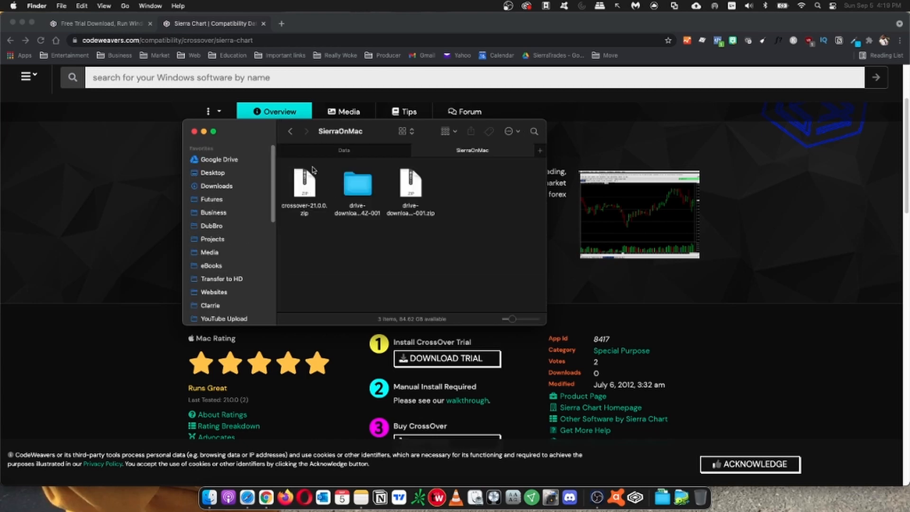
{"action": "double_click", "coordinate": [357, 196]}
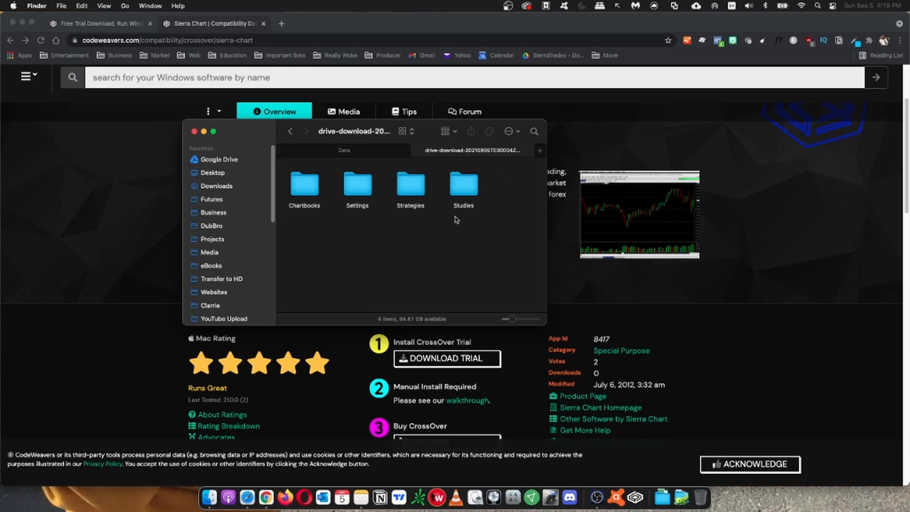
{"action": "double_click", "coordinate": [413, 183]}
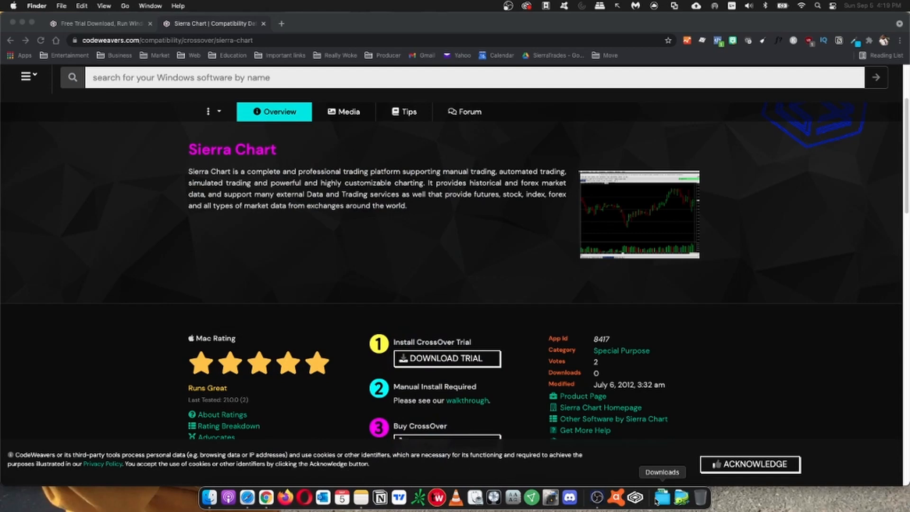
- Move all files from the Strategies folder into Sierra Chart's Data folder, replacing every file that already exists there
{"action": "left_click", "coordinate": [210, 498]}
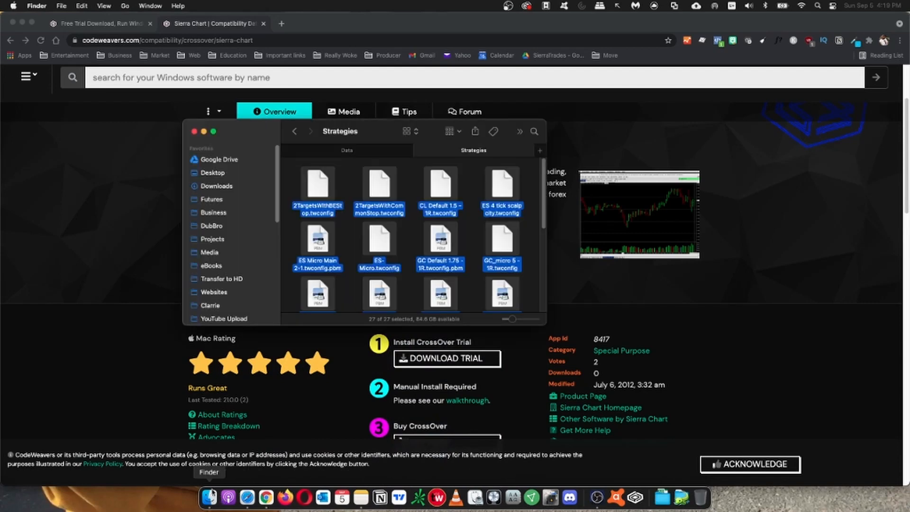
{"action": "left_click", "coordinate": [349, 152]}
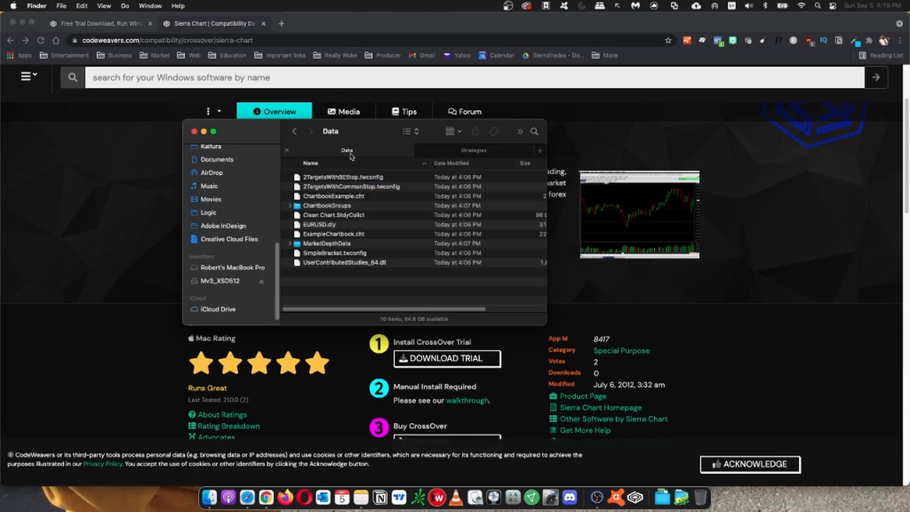
{"action": "left_click", "coordinate": [449, 152]}
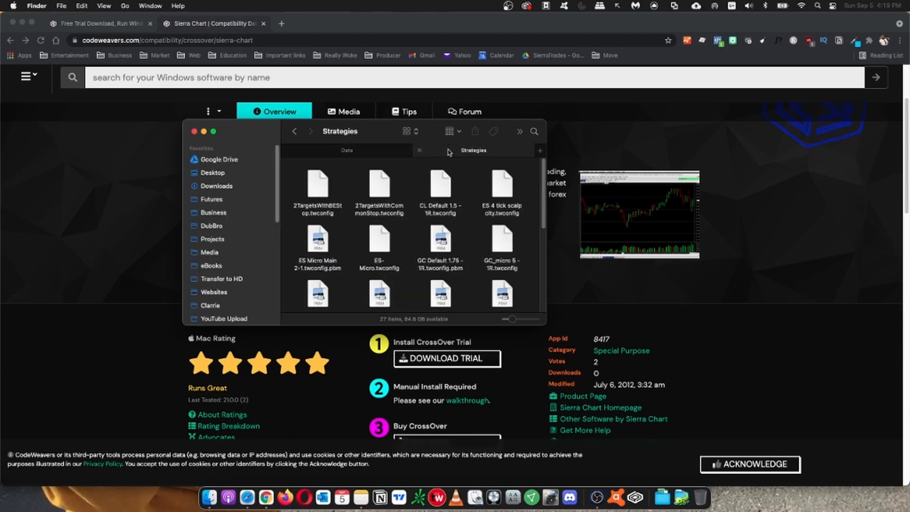
{"action": "left_click", "coordinate": [321, 193]}
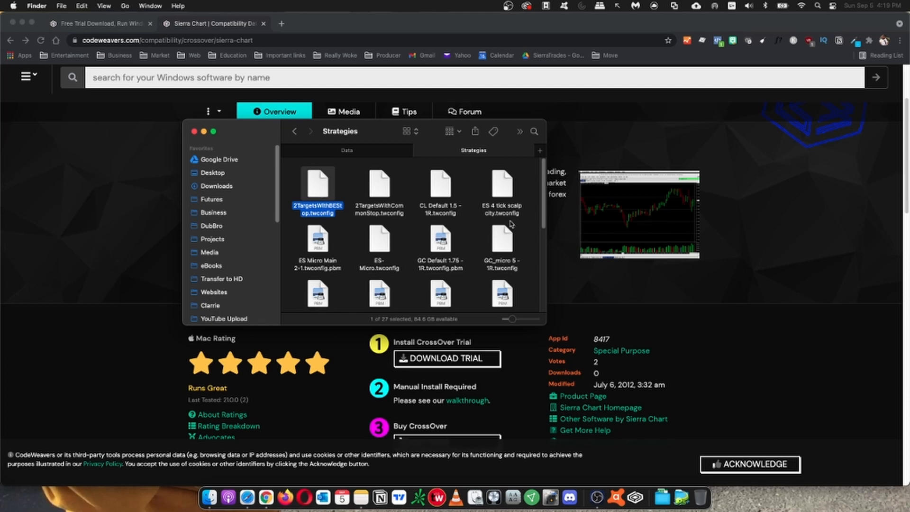
{"action": "key", "text": "super+a"}
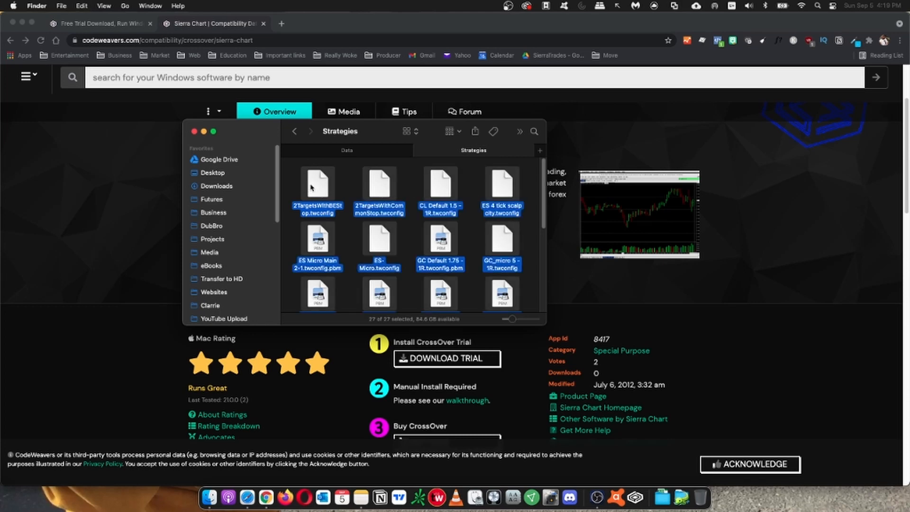
{"action": "left_click_drag", "start_coordinate": [310, 187], "coordinate": [322, 157]}
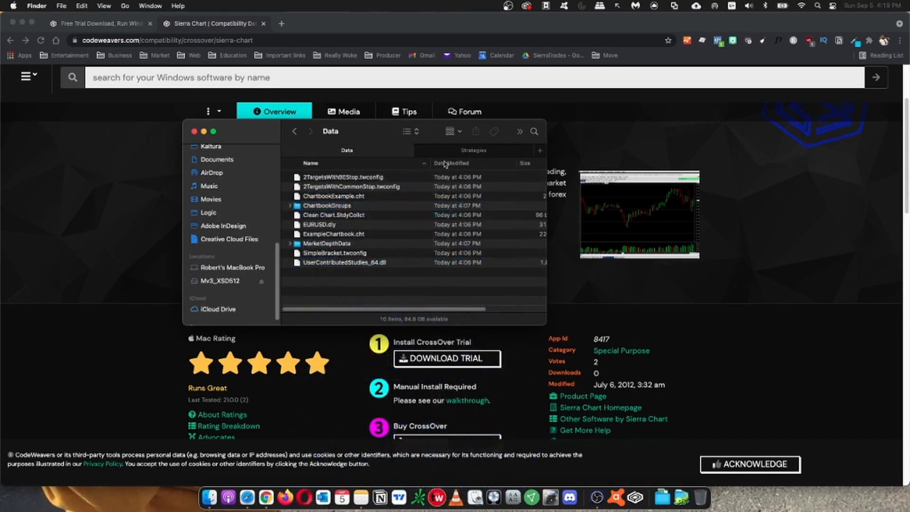
{"action": "left_click", "coordinate": [455, 150]}
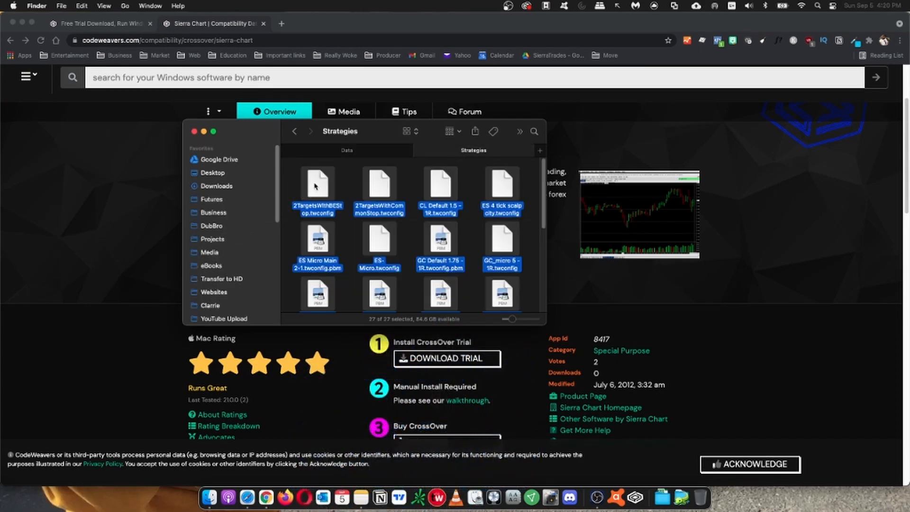
{"action": "left_click_drag", "start_coordinate": [315, 186], "coordinate": [346, 274]}
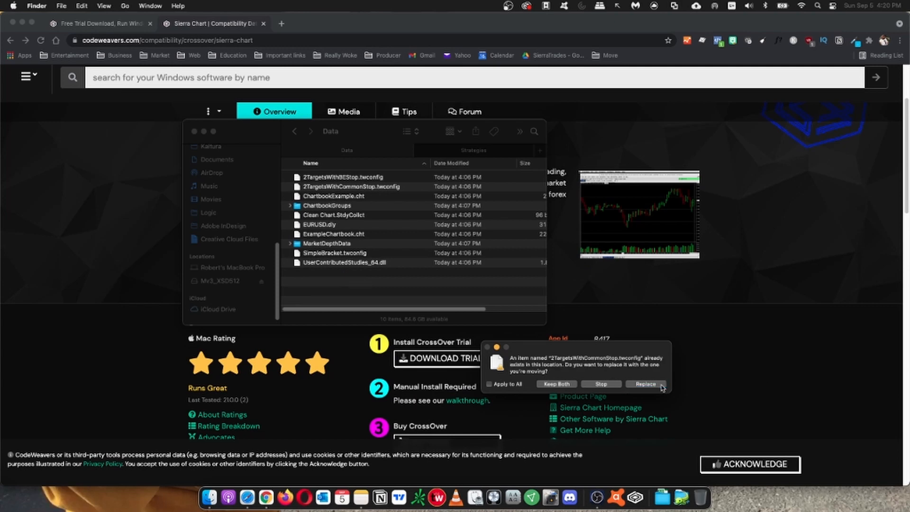
{"action": "left_click", "coordinate": [490, 384]}
{"action": "left_click", "coordinate": [656, 386]}
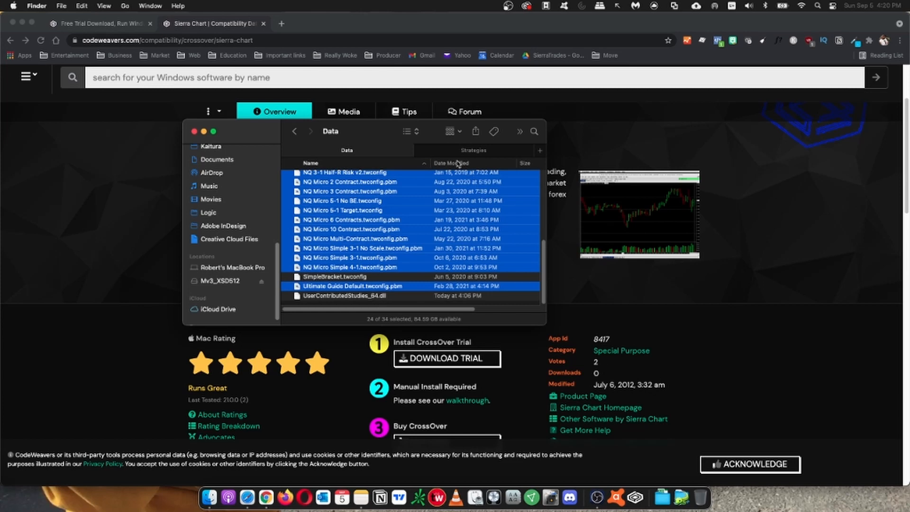
- Move all files from the drive-download Studies folder into Sierra Chart's Data folder, replacing the files that already exist there
{"action": "left_click", "coordinate": [475, 151]}
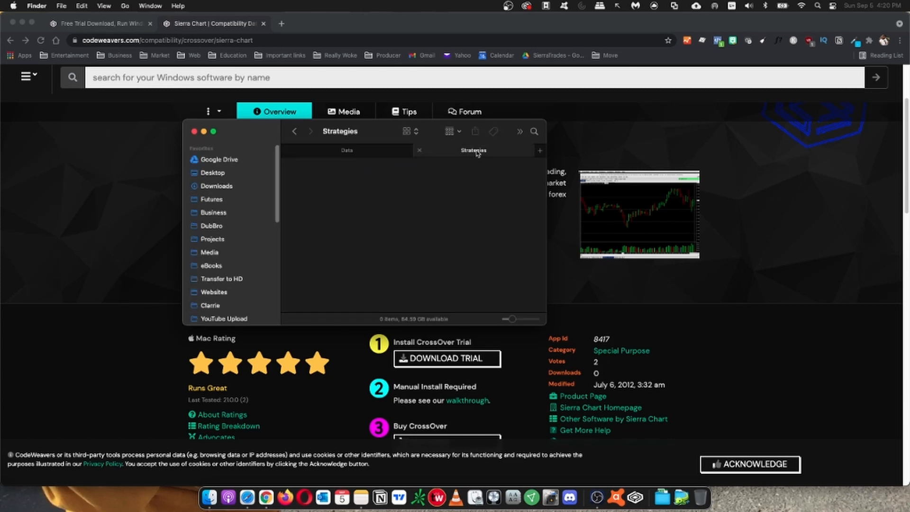
{"action": "left_click", "coordinate": [295, 131]}
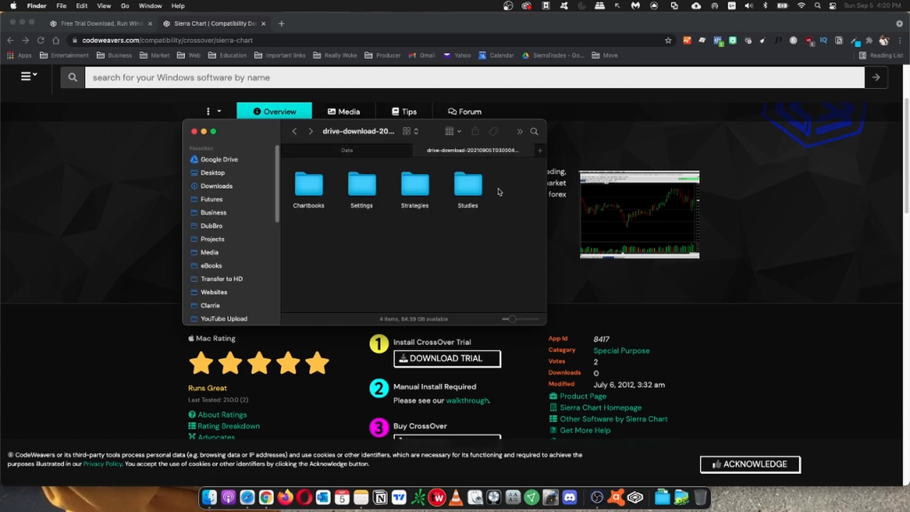
{"action": "double_click", "coordinate": [473, 196]}
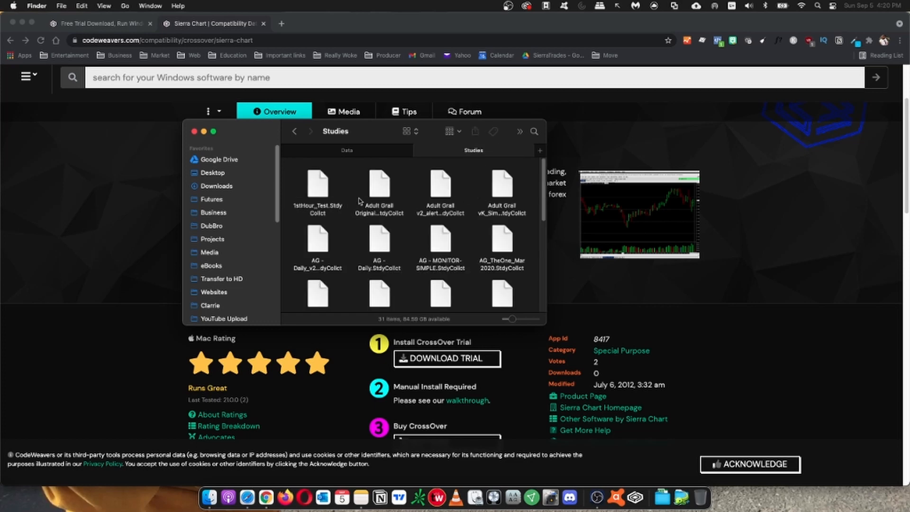
{"action": "left_click", "coordinate": [381, 193]}
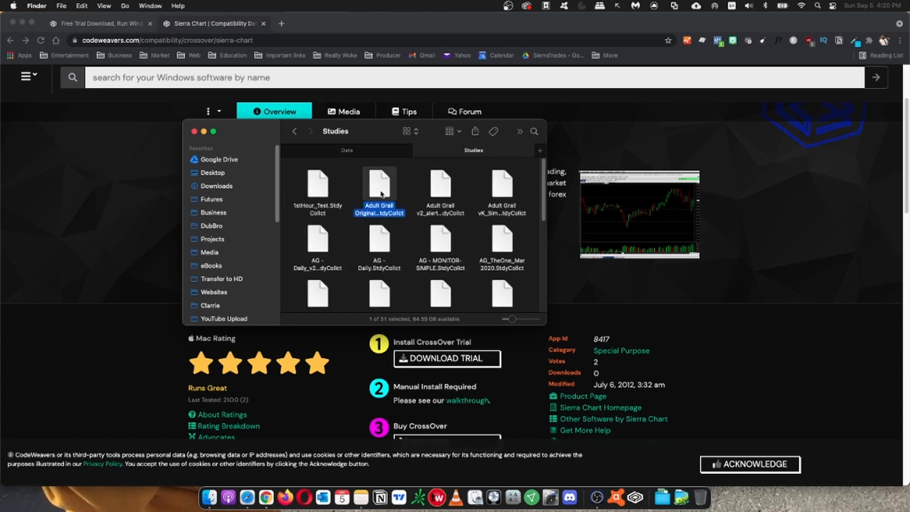
{"action": "key", "text": "super+a"}
{"action": "left_click_drag", "start_coordinate": [381, 193], "coordinate": [392, 230]}
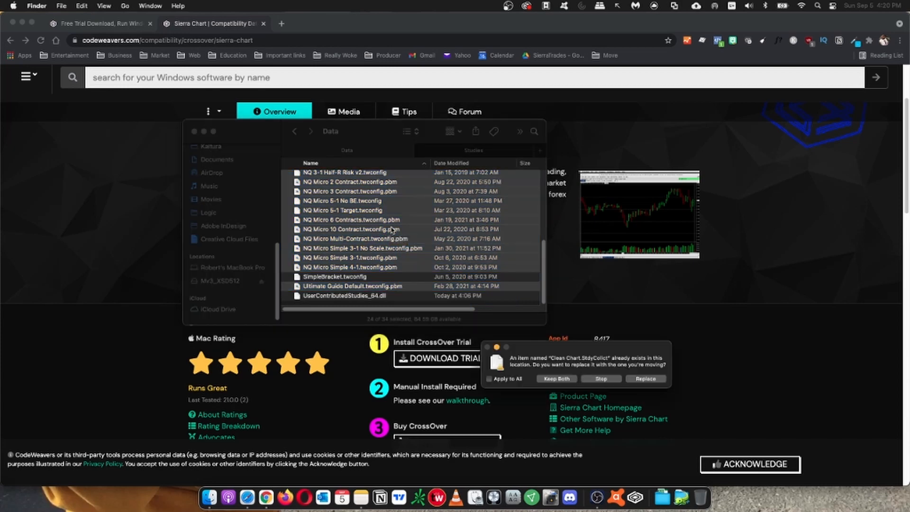
{"action": "left_click", "coordinate": [645, 378]}
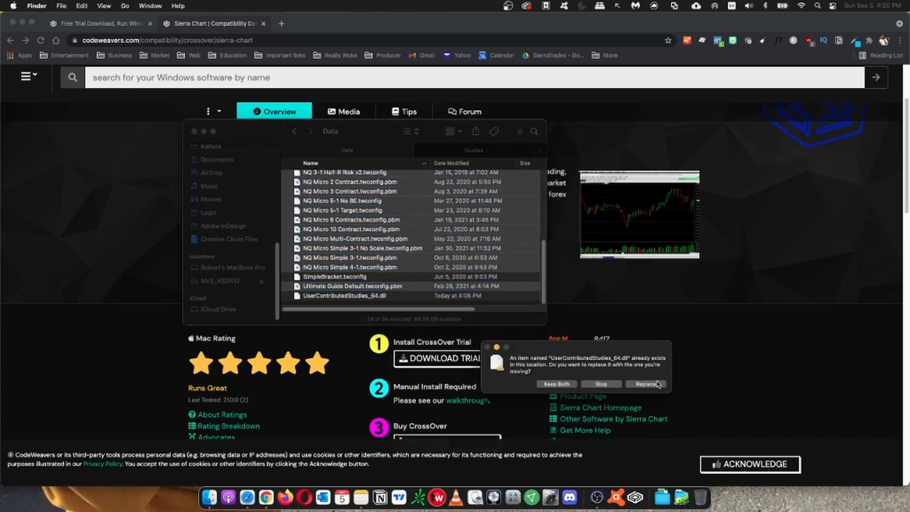
{"action": "left_click", "coordinate": [644, 384]}
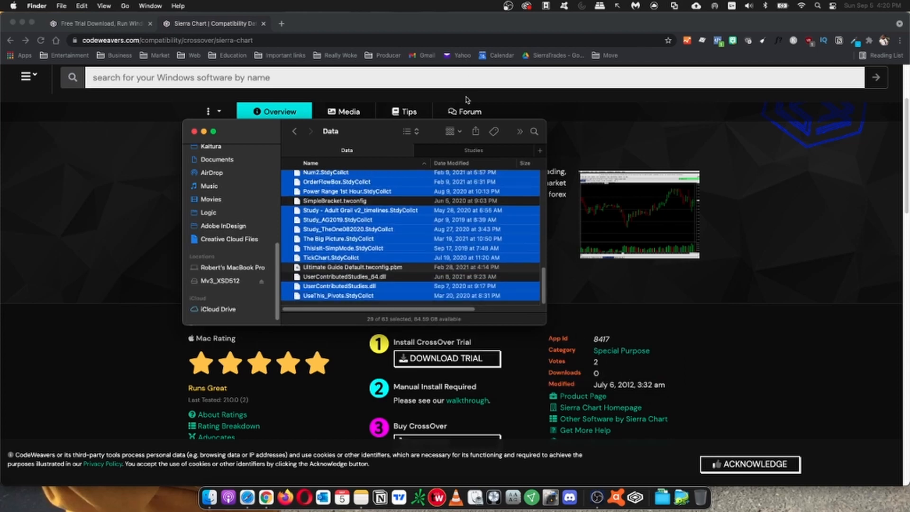
- Move all chartbook files from the drive-download Chartbooks folder into Sierra Chart's Data folder
{"action": "left_click", "coordinate": [464, 147]}
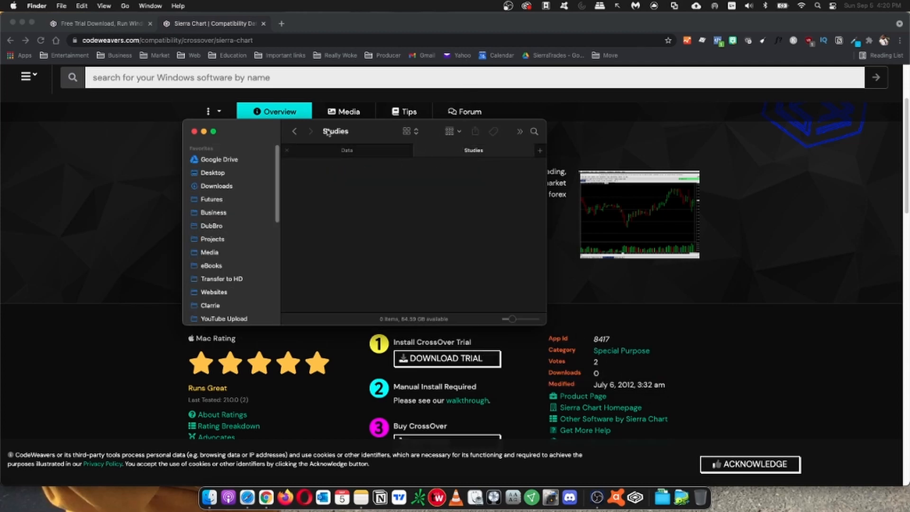
{"action": "left_click", "coordinate": [302, 131]}
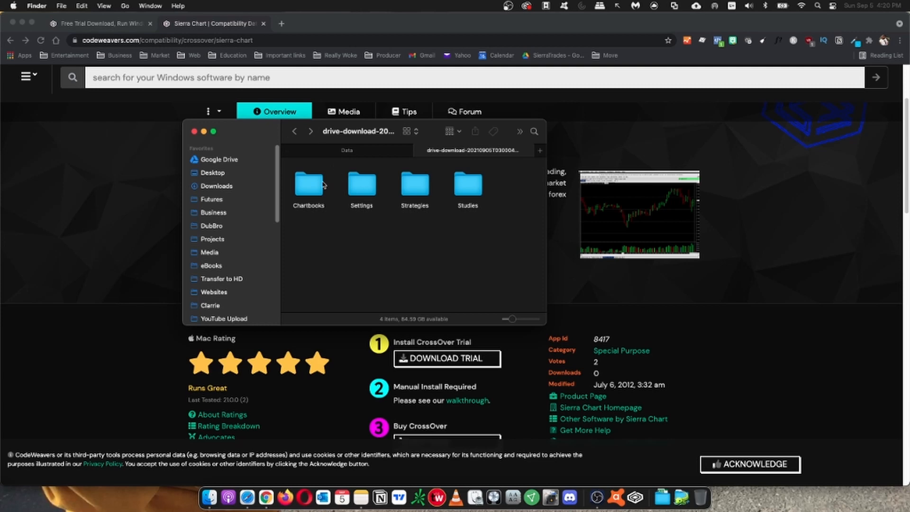
{"action": "double_click", "coordinate": [324, 185]}
{"action": "left_click", "coordinate": [378, 189]}
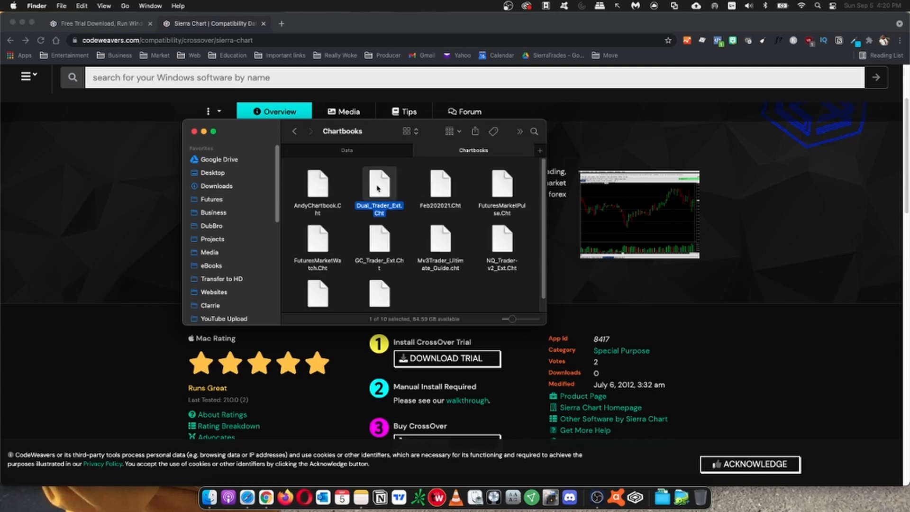
{"action": "key", "text": "cmd+a"}
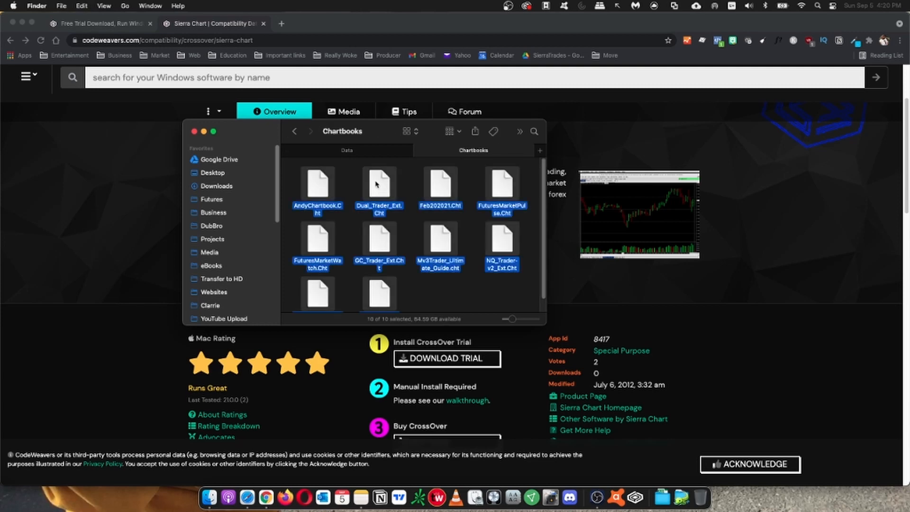
{"action": "mouse_move", "coordinate": [375, 184]}
{"action": "left_mouse_down"}
{"action": "mouse_move", "coordinate": [366, 148]}
{"action": "mouse_move", "coordinate": [368, 207]}
{"action": "mouse_move", "coordinate": [377, 182]}
{"action": "left_mouse_up"}
{"action": "key", "text": "ctrl+Tab"}
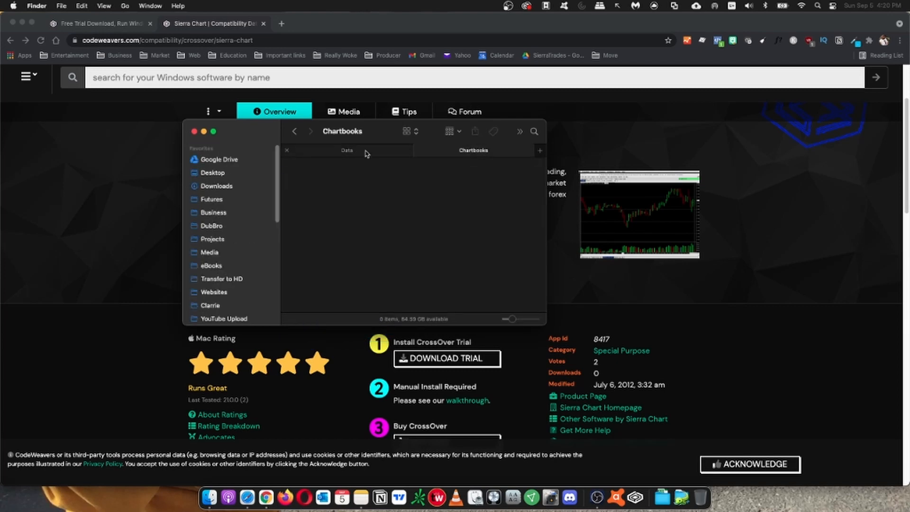
- Go back from Data to the SierraChart folder and open the drive-download Settings folder in the other Finder tab
{"action": "left_click", "coordinate": [305, 151]}
{"action": "left_click", "coordinate": [298, 136]}
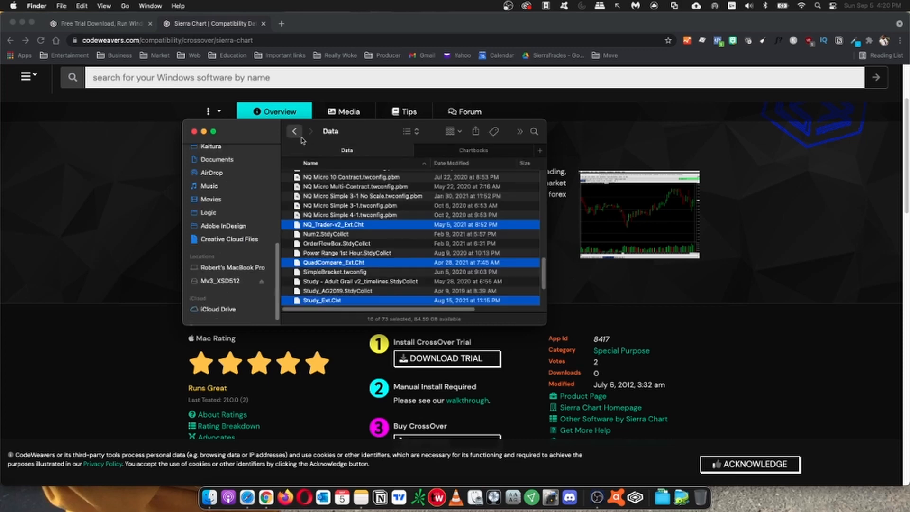
{"action": "left_click", "coordinate": [450, 152]}
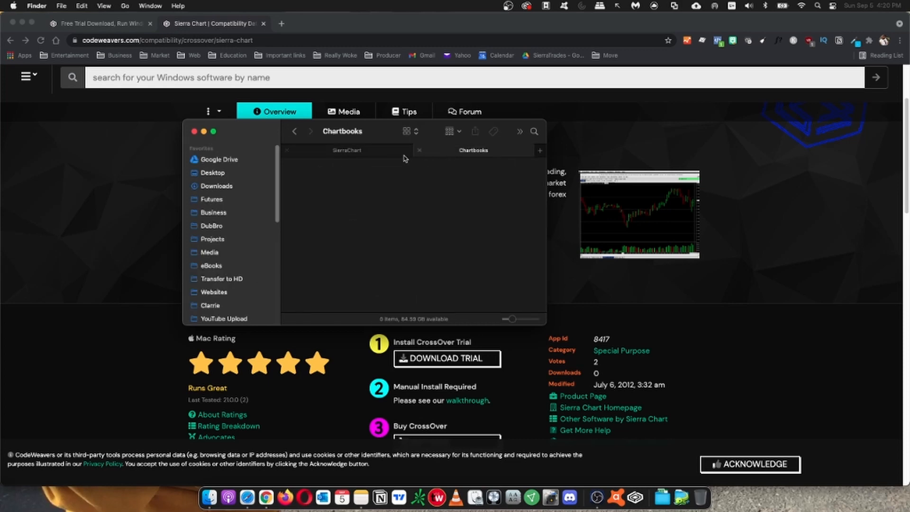
{"action": "left_click", "coordinate": [297, 132]}
{"action": "double_click", "coordinate": [384, 189]}
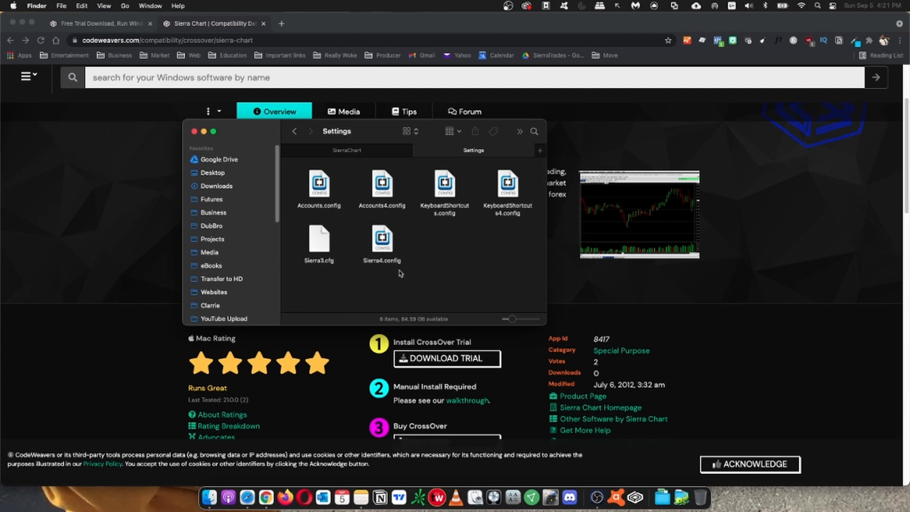
- Move the Accounts, Accounts4, KeyboardShortcuts, KeyboardShortcuts4 and Sierra4 config files into the SierraChart folder, choosing to stop at the first conflict
{"action": "left_click", "coordinate": [387, 239]}
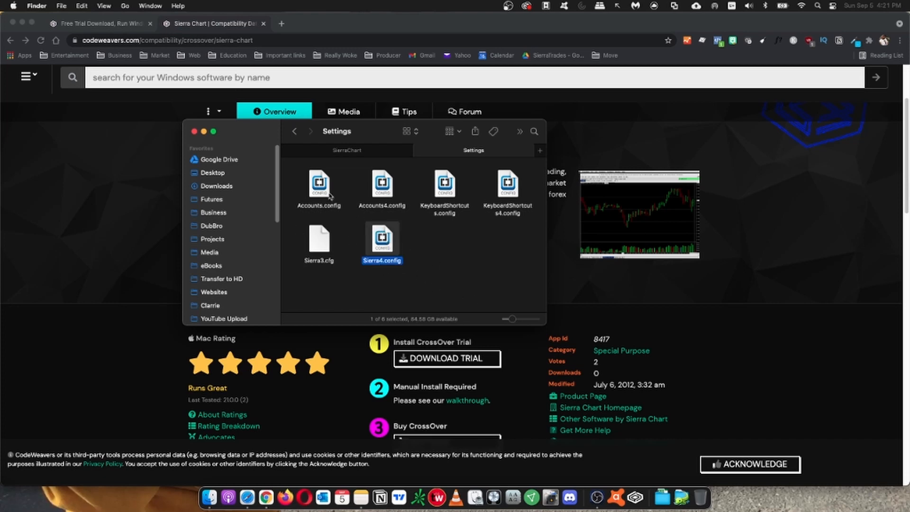
{"action": "left_click_drag", "start_coordinate": [294, 184], "coordinate": [484, 199]}
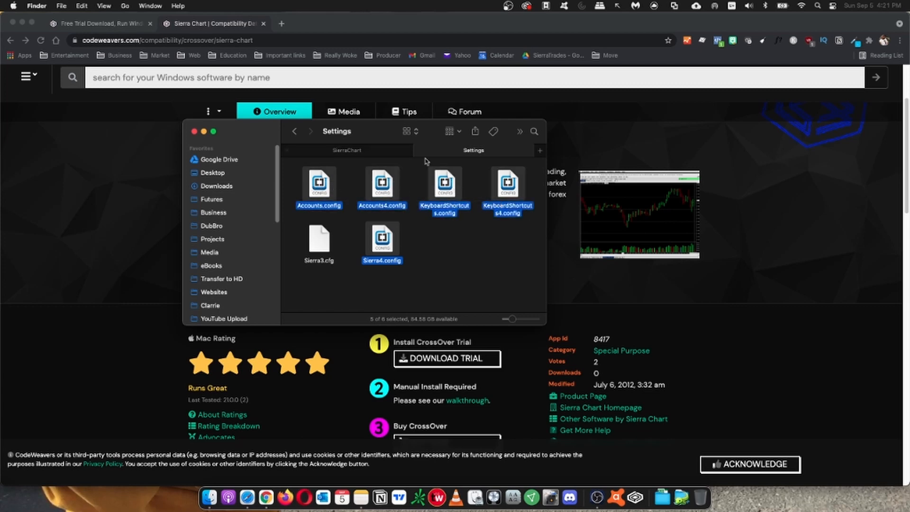
{"action": "left_click_drag", "start_coordinate": [330, 183], "coordinate": [346, 159]}
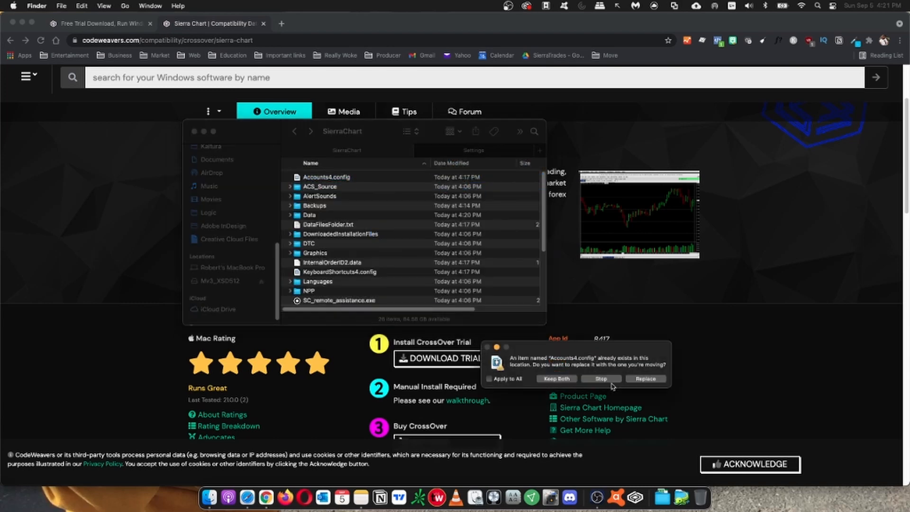
{"action": "left_click", "coordinate": [601, 379]}
- Rename the existing Sierra4.config in the SierraChart folder as Sierra4.config.backup
{"action": "scroll", "coordinate": [382, 229], "scroll_direction": "down", "scroll_amount": 5}
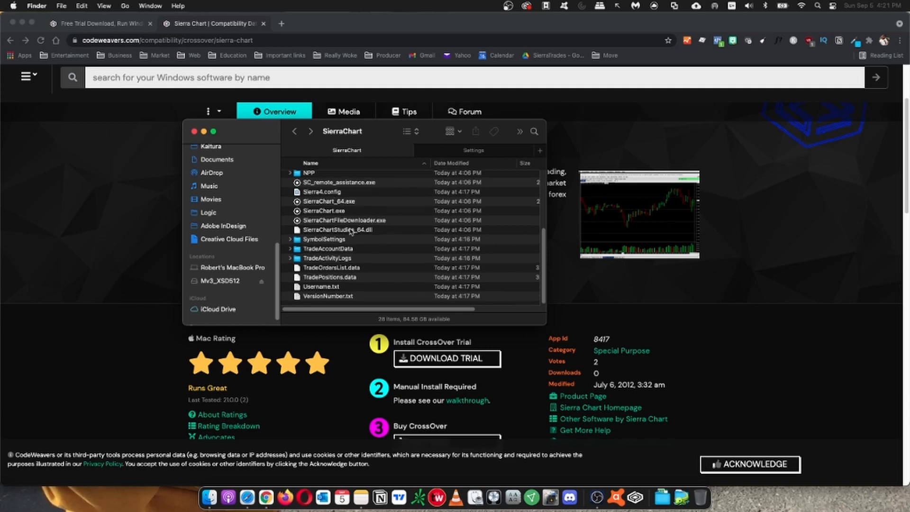
{"action": "scroll", "coordinate": [348, 225], "scroll_direction": "up", "scroll_amount": 5}
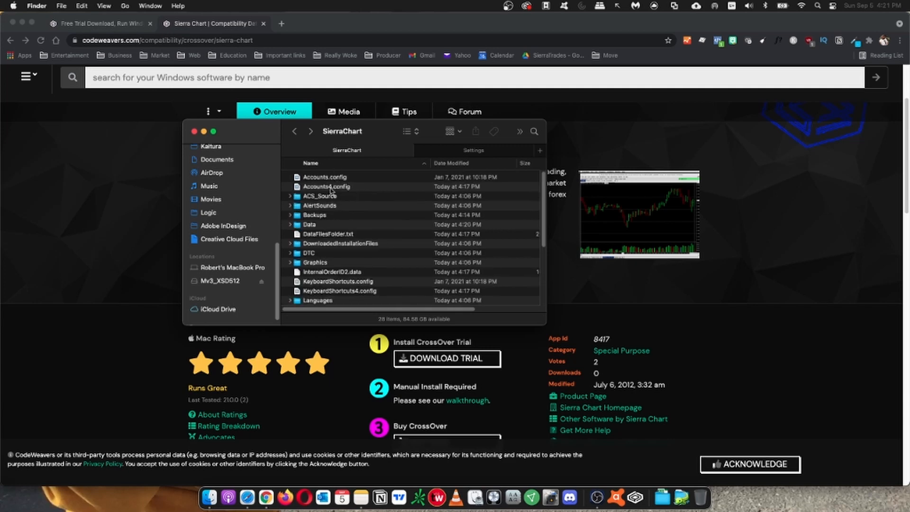
{"action": "scroll", "coordinate": [331, 192], "scroll_direction": "down", "scroll_amount": 5}
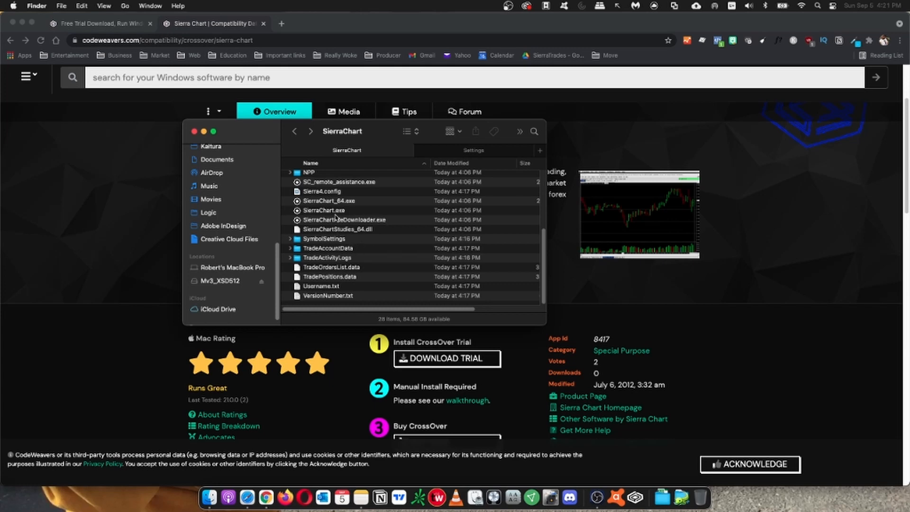
{"action": "left_click", "coordinate": [321, 193]}
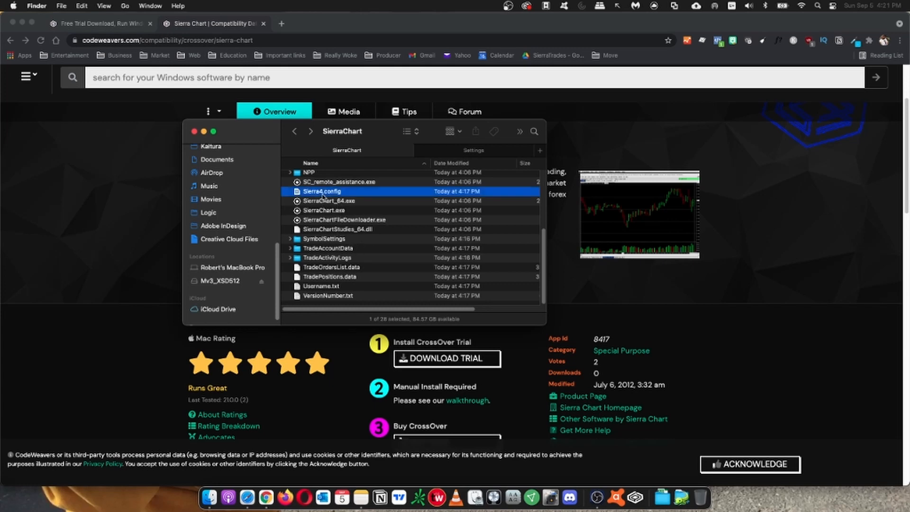
{"action": "left_click", "coordinate": [350, 200]}
{"action": "left_click", "coordinate": [344, 193]}
{"action": "left_click", "coordinate": [341, 192]}
{"action": "key", "text": "Escape"}
{"action": "left_click", "coordinate": [320, 192]}
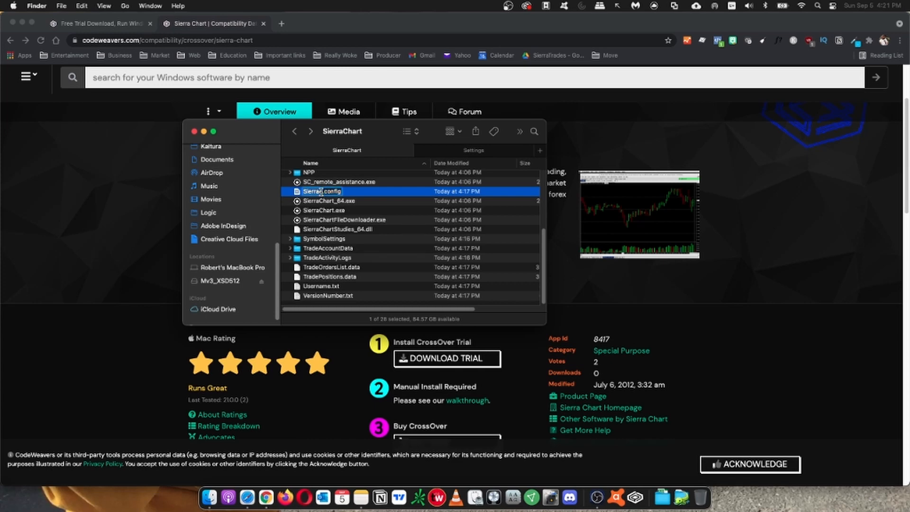
{"action": "left_click", "coordinate": [325, 191]}
{"action": "type", "text": ".backup"}
{"action": "key", "text": "Return"}
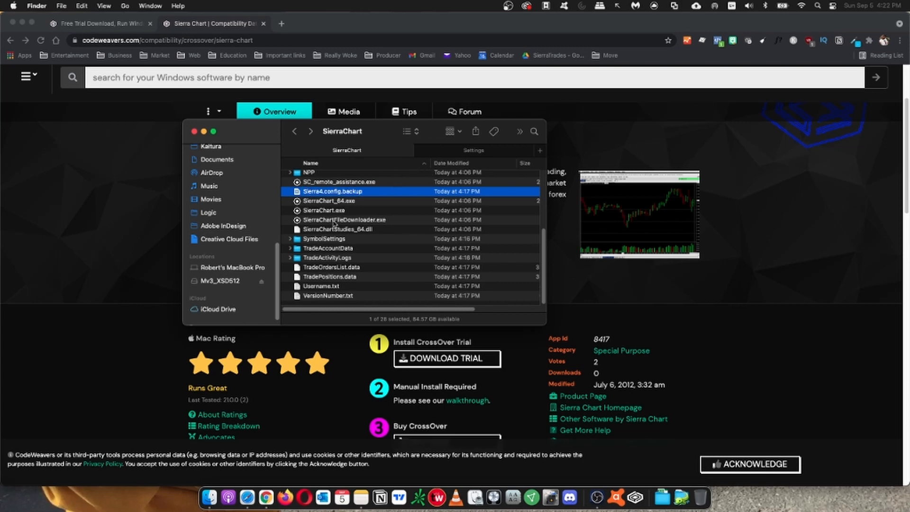
- Move Accounts4.config, KeyboardShortcuts4.config and Sierra4.config from Settings into the SierraChart folder, replacing existing files, and close the Finder window
{"action": "left_click", "coordinate": [466, 152]}
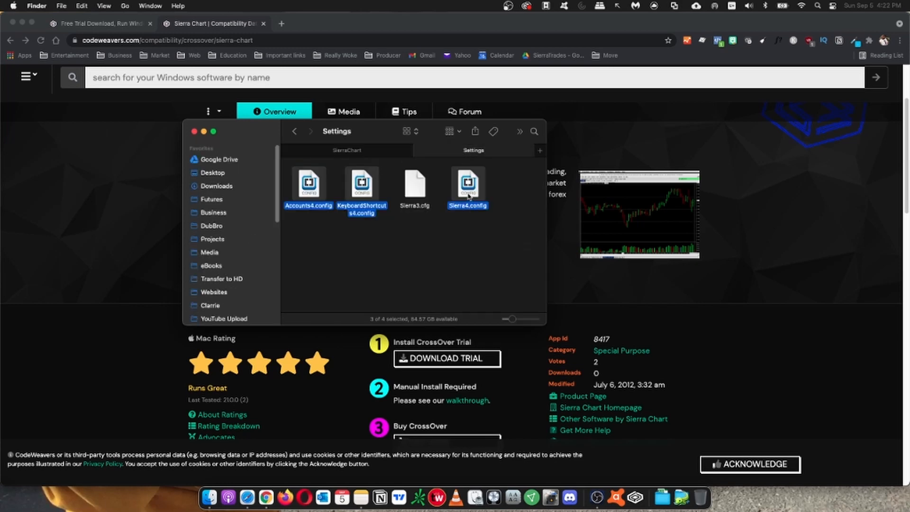
{"action": "left_click_drag", "start_coordinate": [468, 196], "coordinate": [370, 152]}
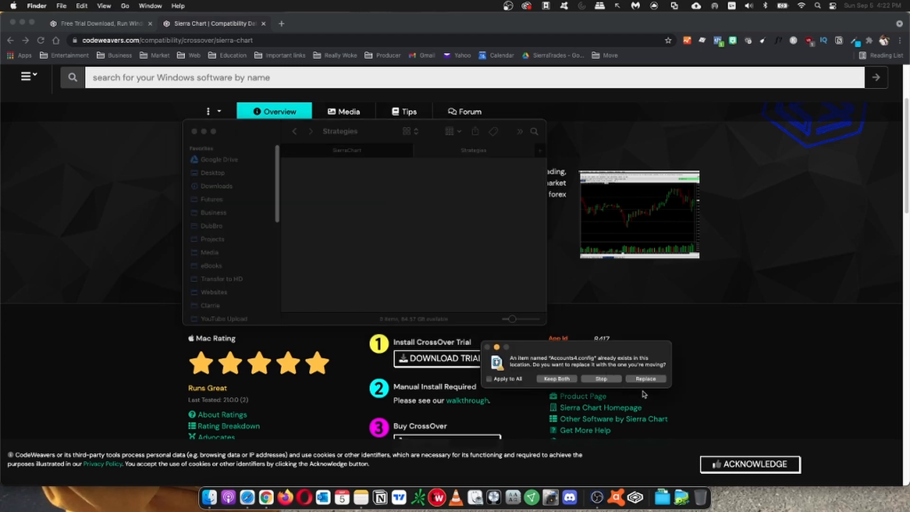
{"action": "left_click", "coordinate": [644, 379]}
{"action": "left_click", "coordinate": [644, 383]}
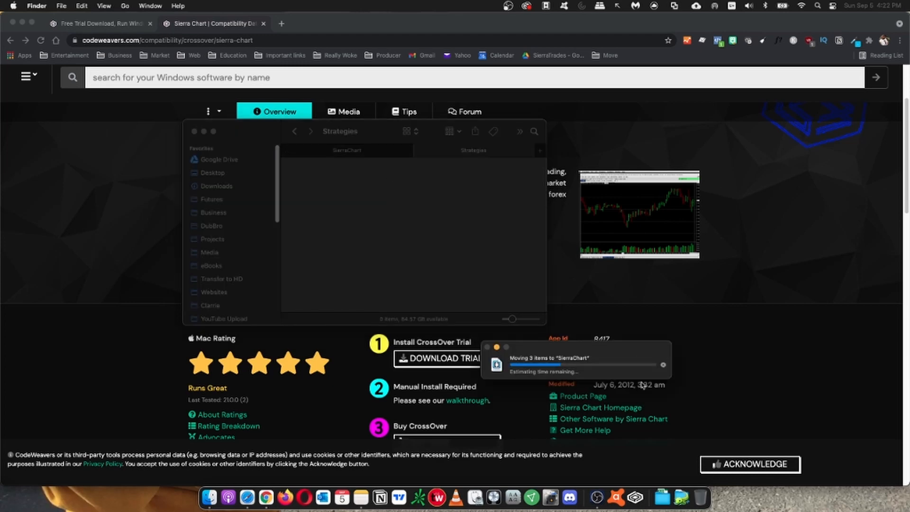
{"action": "left_click", "coordinate": [324, 151]}
{"action": "left_click", "coordinate": [466, 150]}
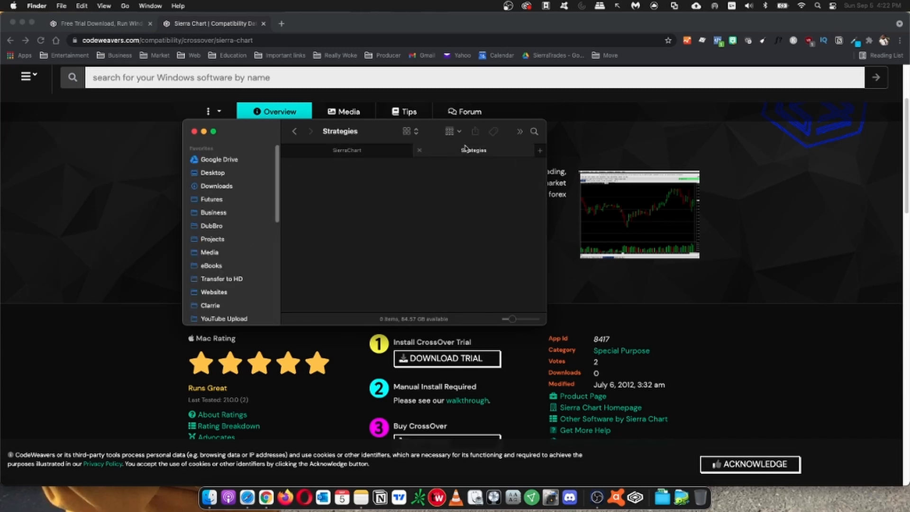
{"action": "left_click", "coordinate": [195, 132]}
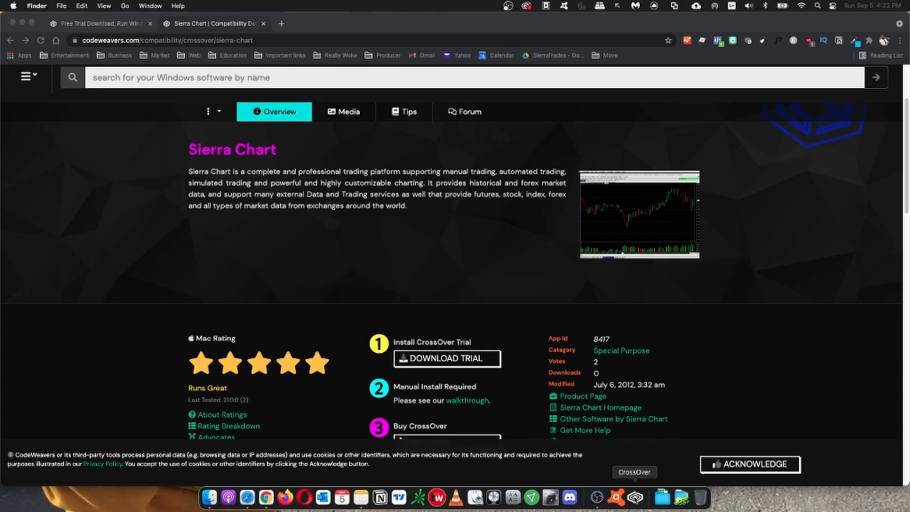
- Switch to CrossOver and launch SierraChart_64 from the installed programs
{"action": "left_click", "coordinate": [635, 495]}
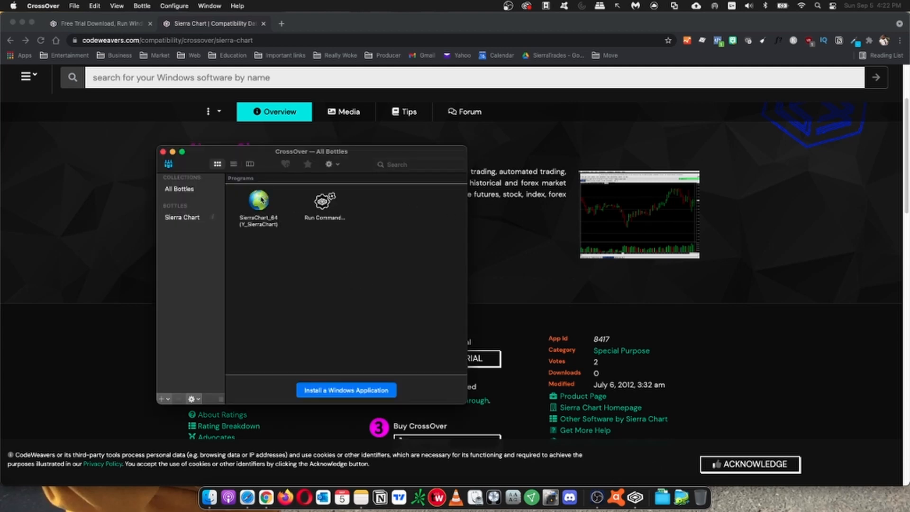
{"action": "double_click", "coordinate": [261, 199]}
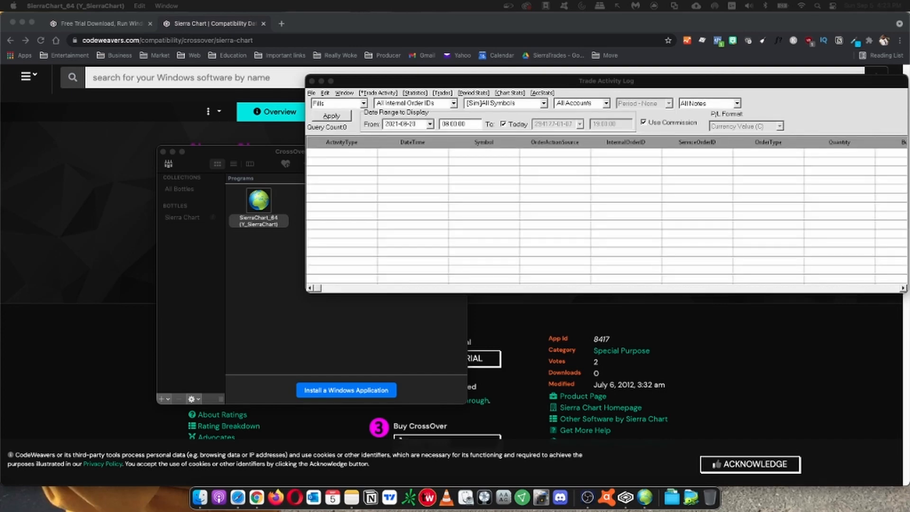
{"action": "left_click_drag", "start_coordinate": [1, 265], "coordinate": [425, 81]}
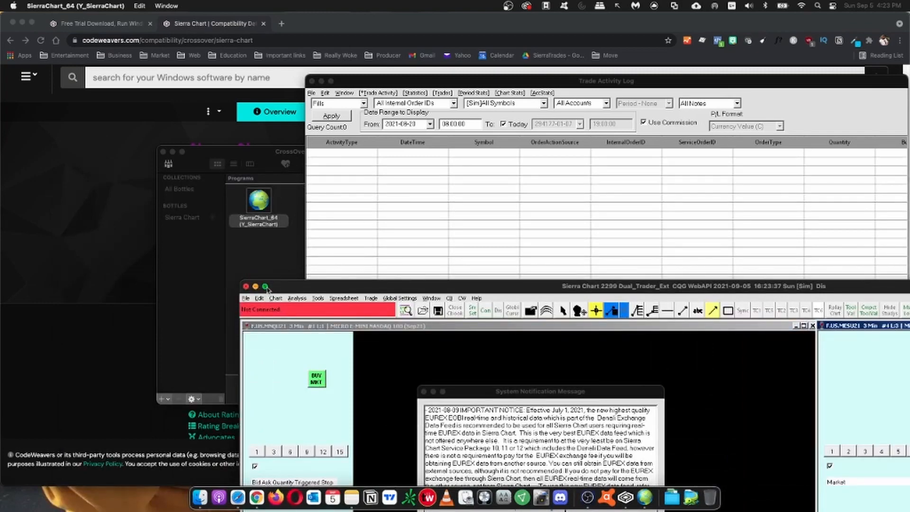
- Enlarge the main Sierra Chart window and close the Message Log and the System Notification Message
{"action": "left_click", "coordinate": [266, 287]}
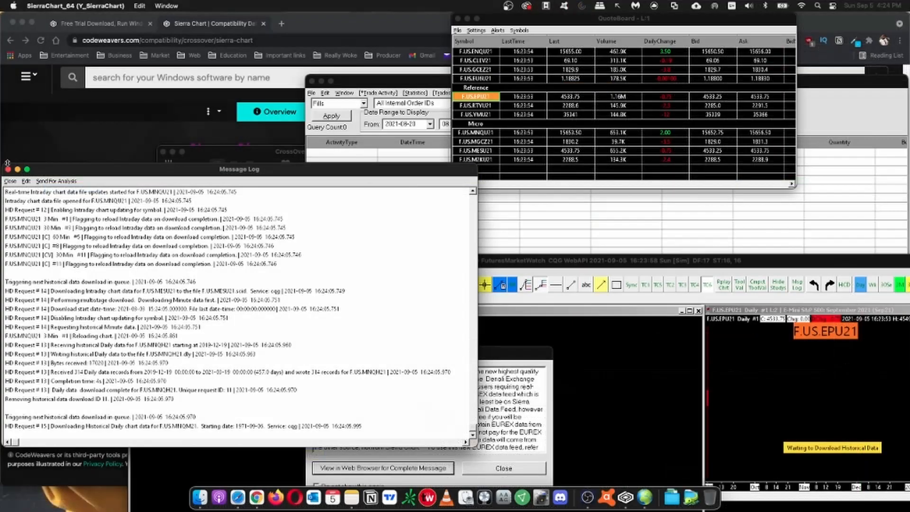
{"action": "left_click", "coordinate": [8, 169]}
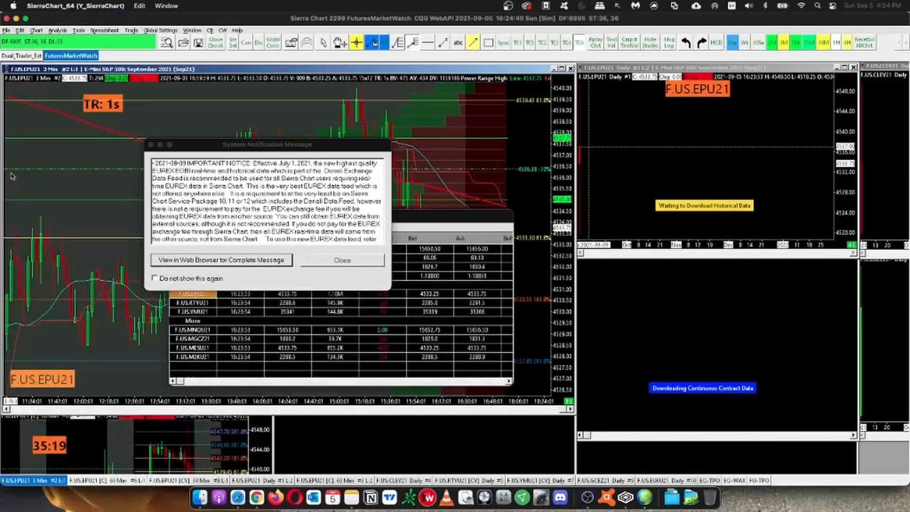
{"action": "left_click", "coordinate": [332, 260]}
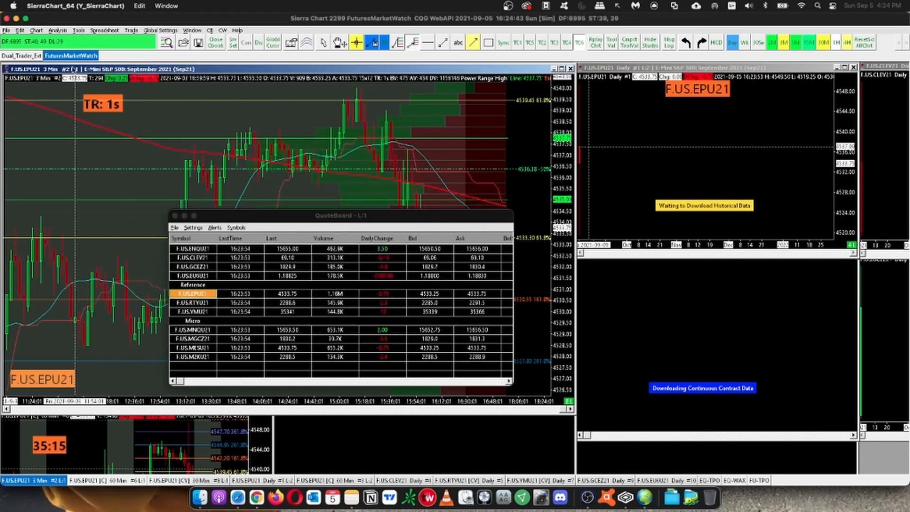
- Close the FuturesMarketWatch chartbook without saving its changes and show the Dual_Trader_Ext chartbook full screen
{"action": "left_click", "coordinate": [216, 43]}
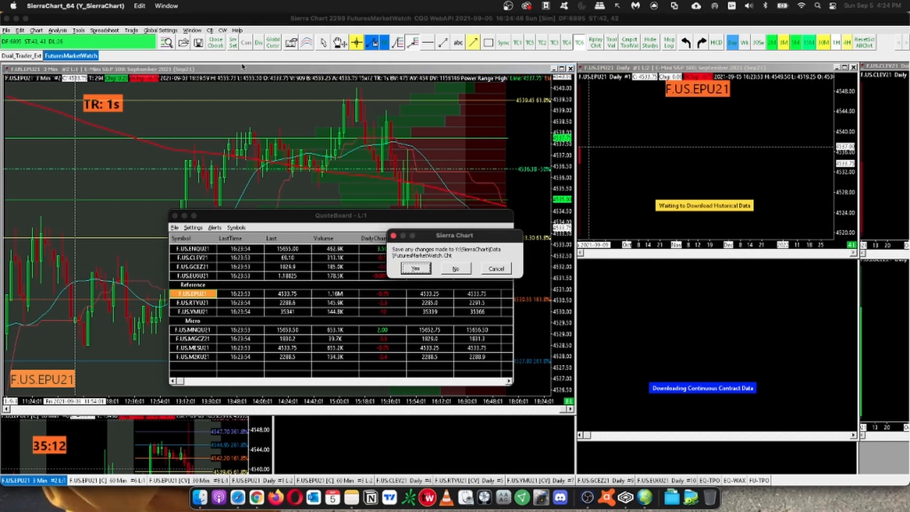
{"action": "left_click", "coordinate": [455, 268]}
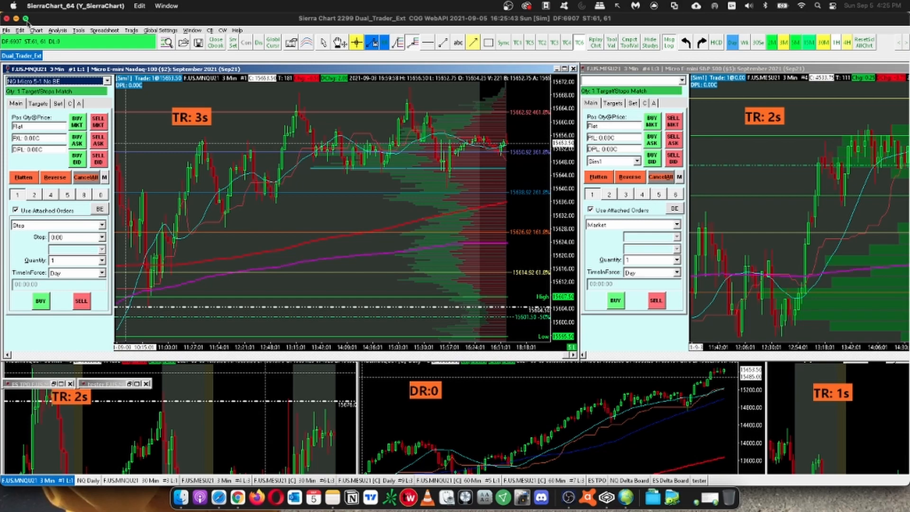
{"action": "left_click", "coordinate": [27, 19]}
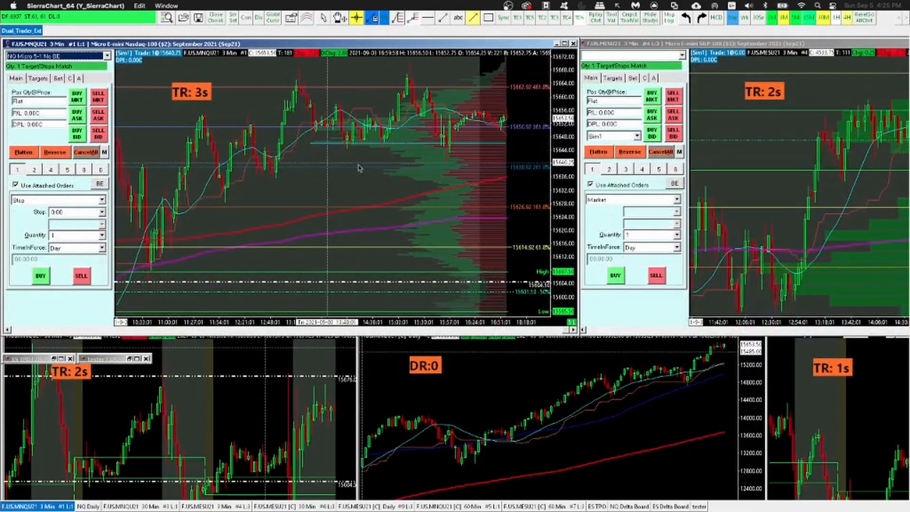